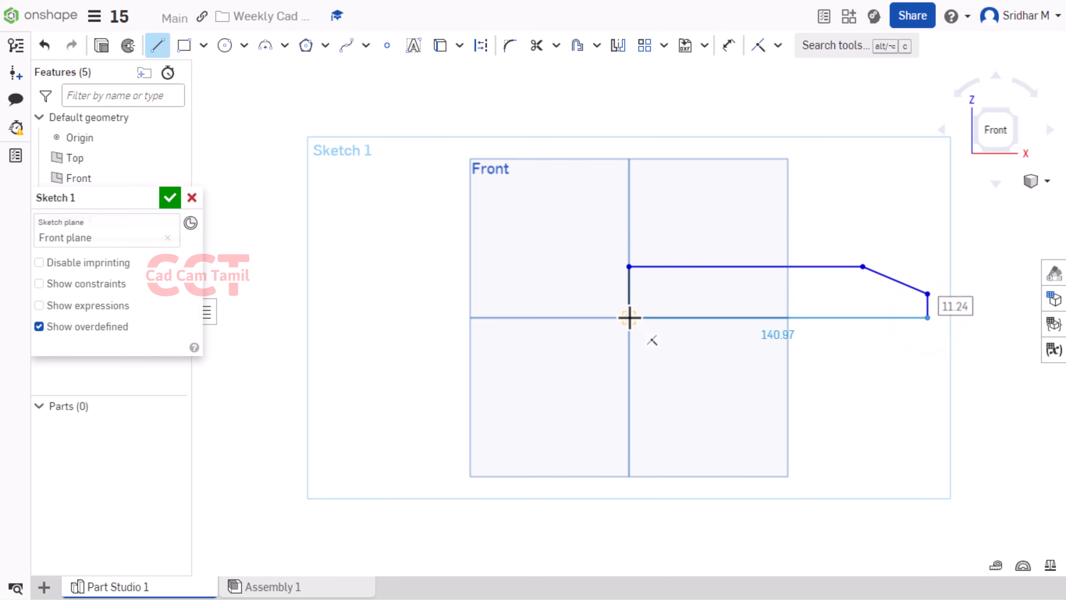
Close the profile with a base line ending at the origin and set that line's length to 95 mm
left_click(629, 318)
scroll(311, 370, "down", 2)
scroll(626, 359, "up", 3)
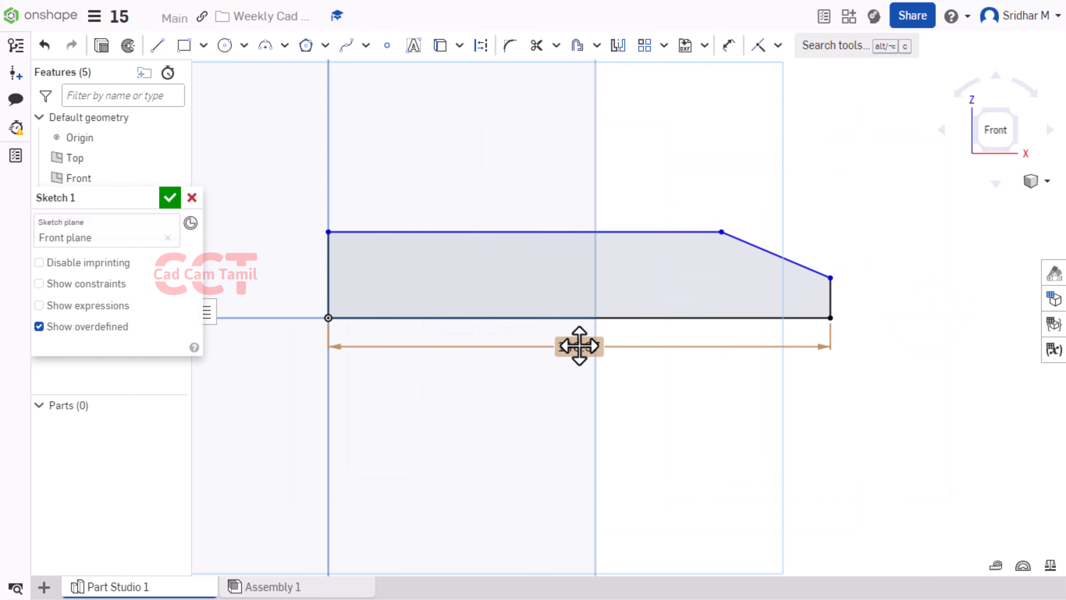
double_click(580, 347)
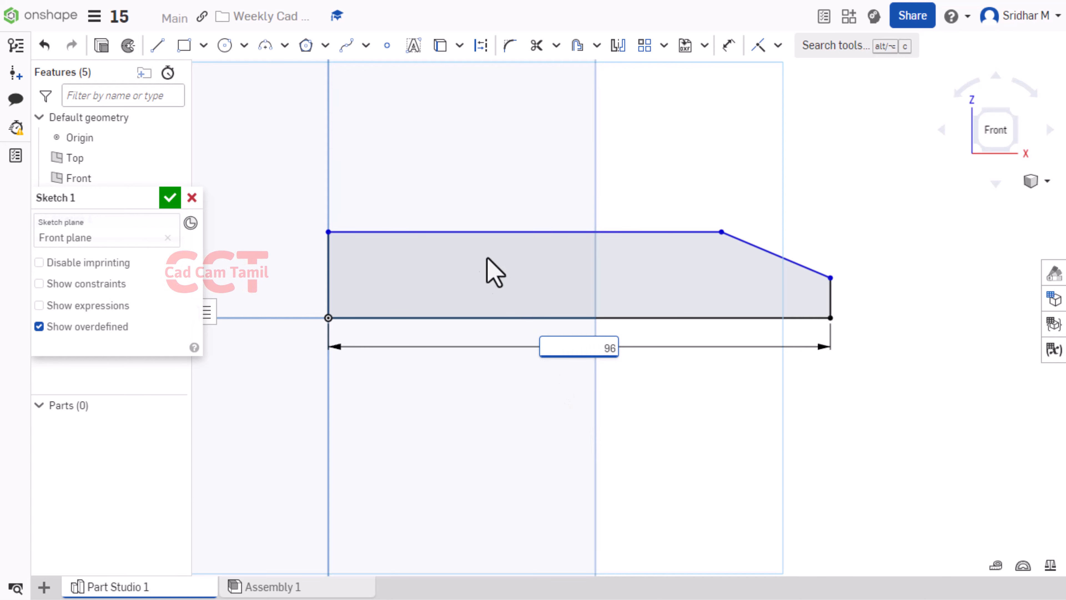
Dimension the profile's horizontal upper edge and set its length to 85 mm
left_click(459, 214)
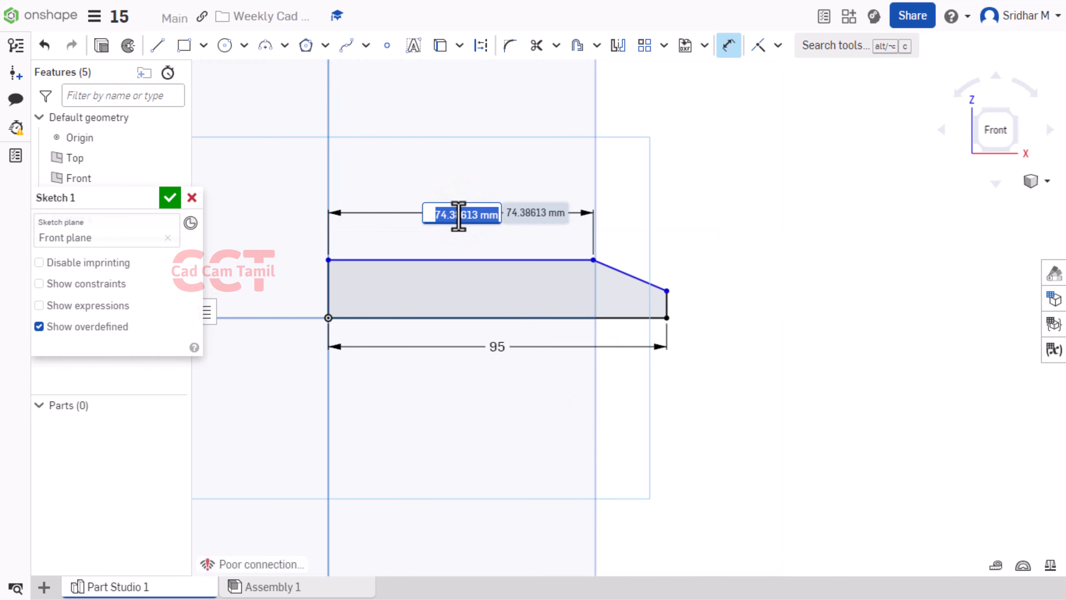
type("85")
key("Return")
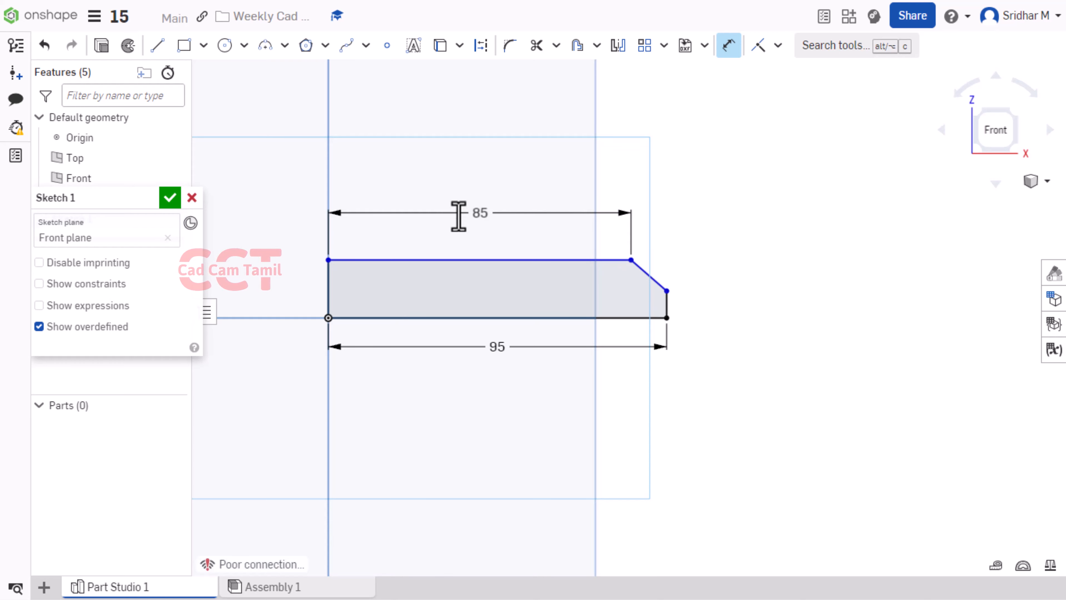
Dimension the angle between the slanted line and the base line as 11.5°
scroll(683, 292, "up", 5)
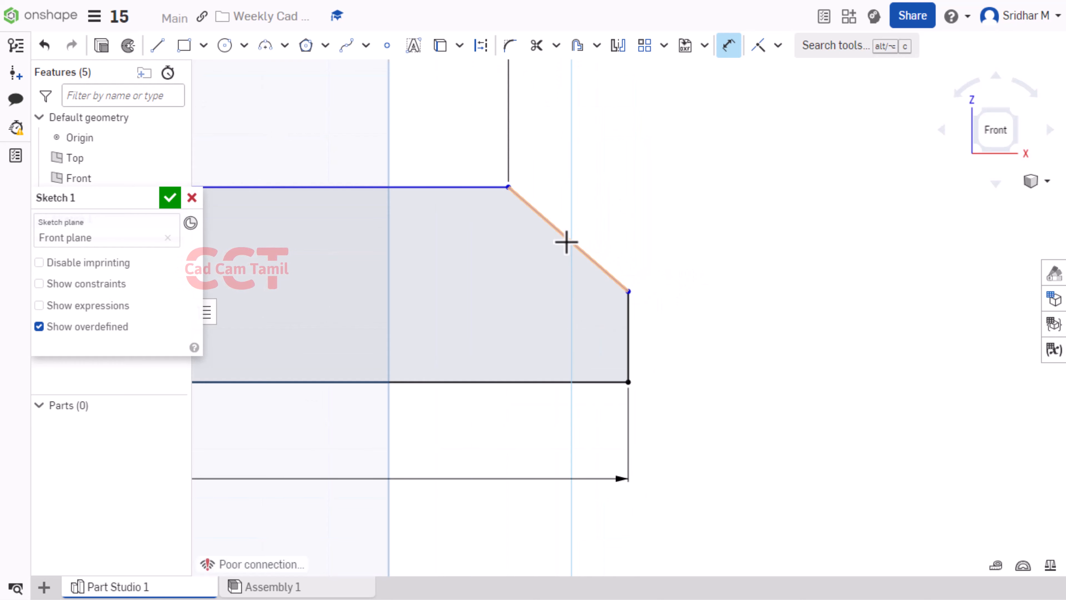
left_click(591, 258)
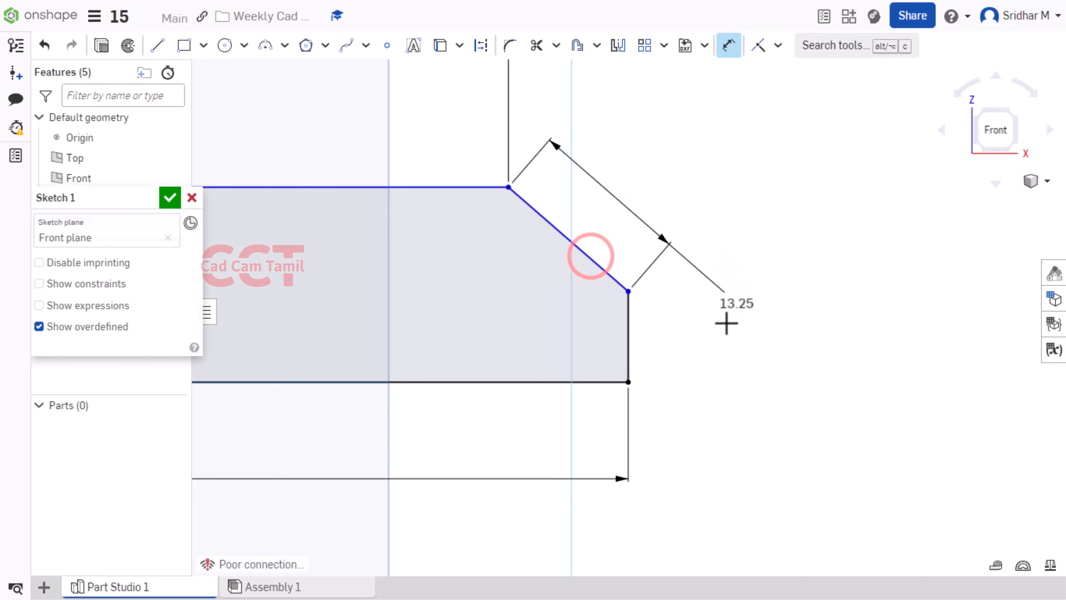
left_click(612, 382)
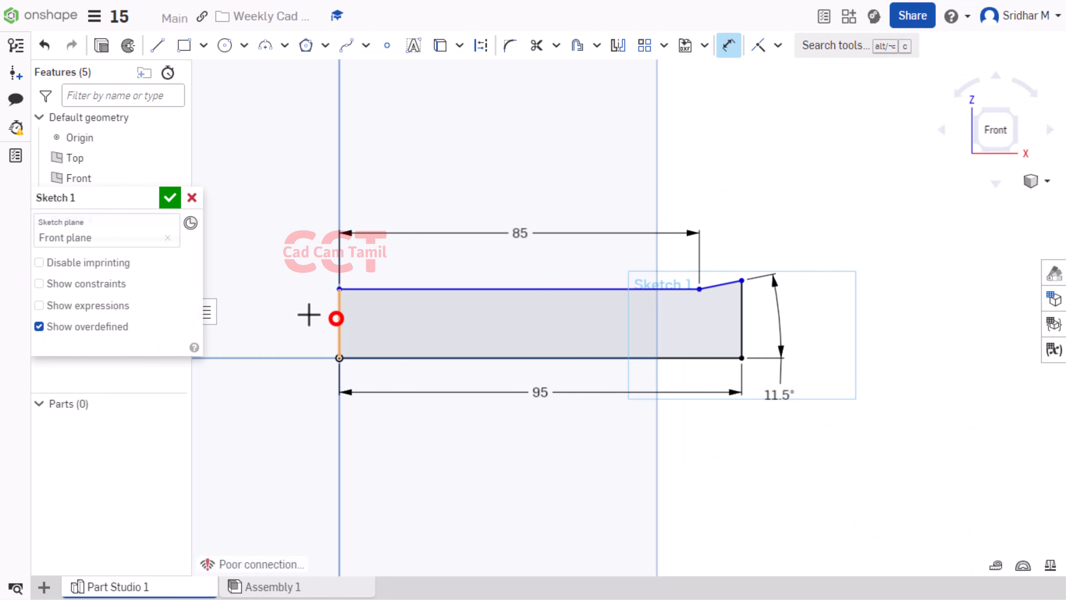
Dimension the vertical edge at the origin and set its height to 13.5 mm
left_click(336, 319)
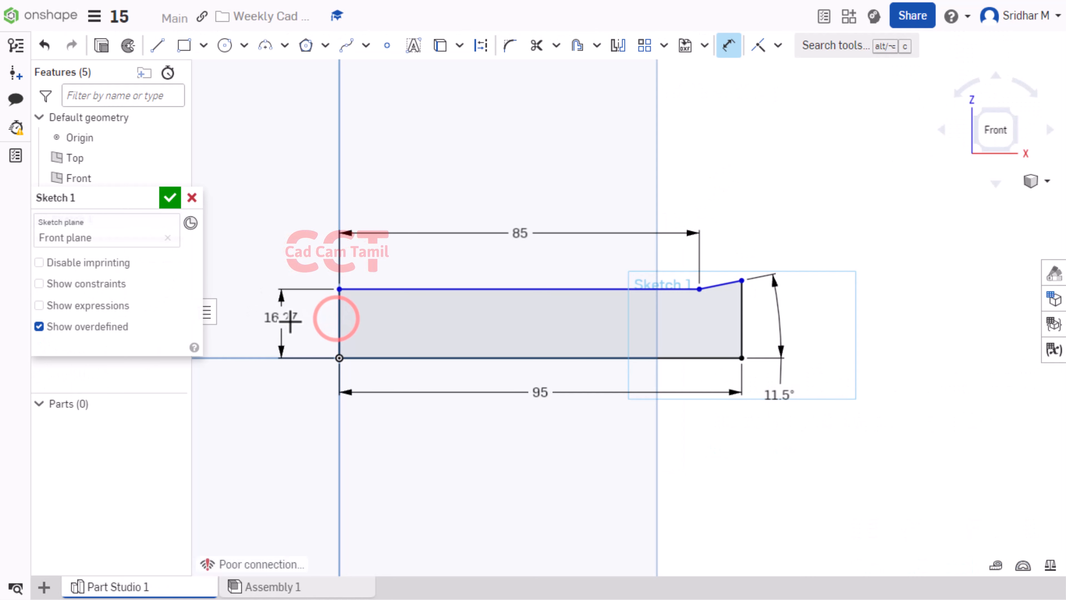
left_click(291, 322)
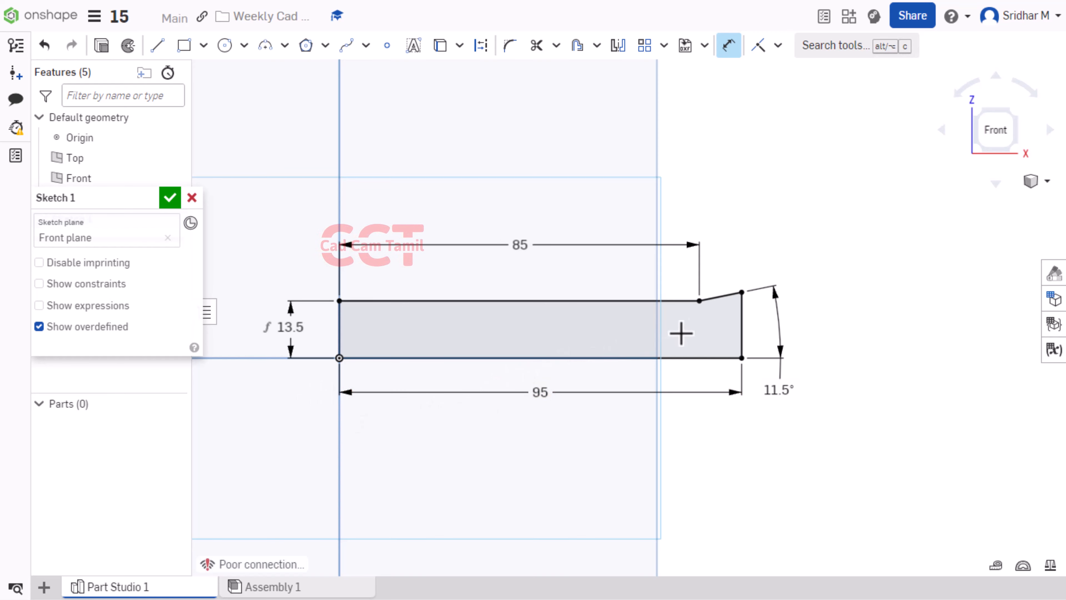
Delete the 11.5° angle dimension together with the vertical end line and the slanted line of the profile
scroll(762, 339, "up", 3)
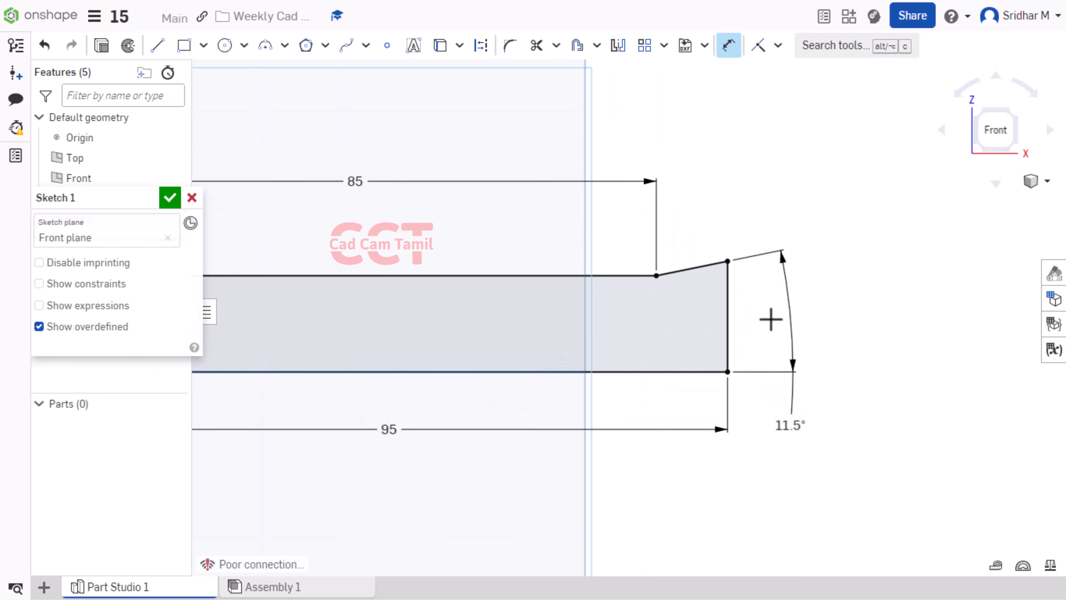
key("Escape")
left_click(791, 363)
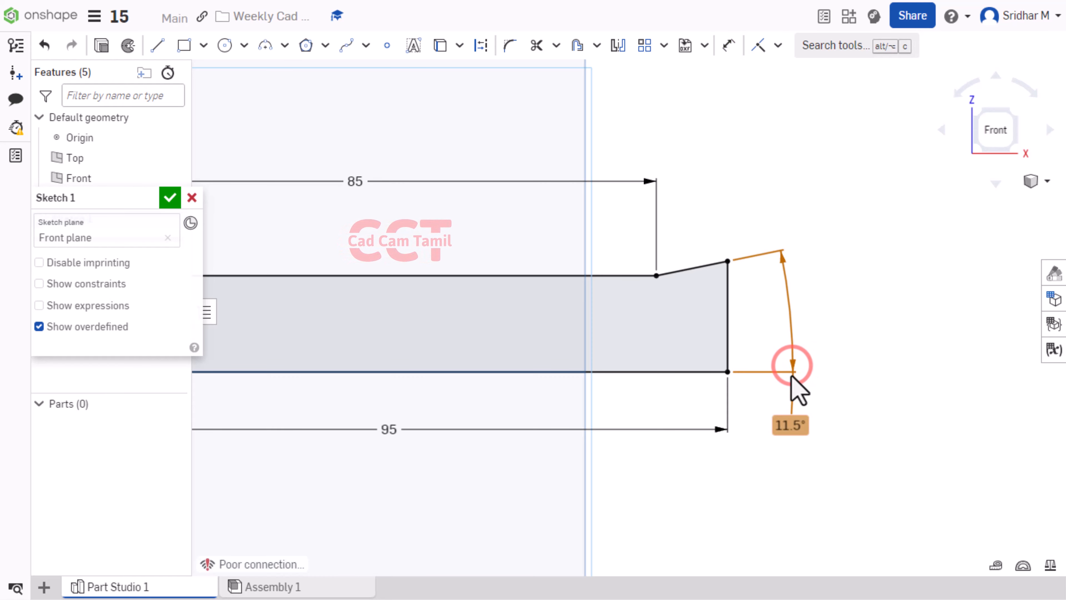
key("Delete")
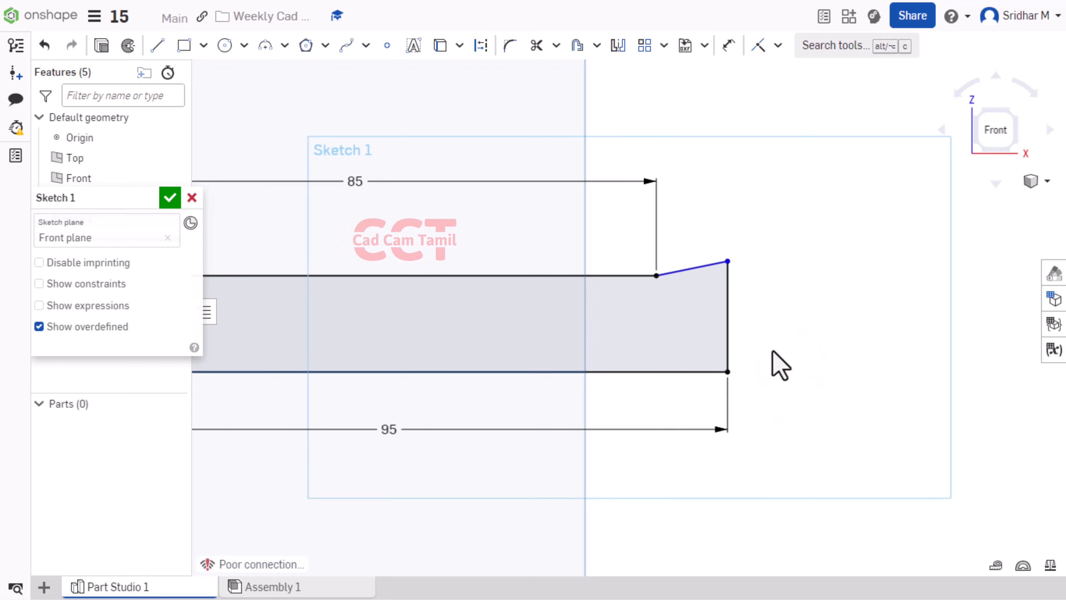
left_click(726, 273)
key("Delete")
left_click(703, 267)
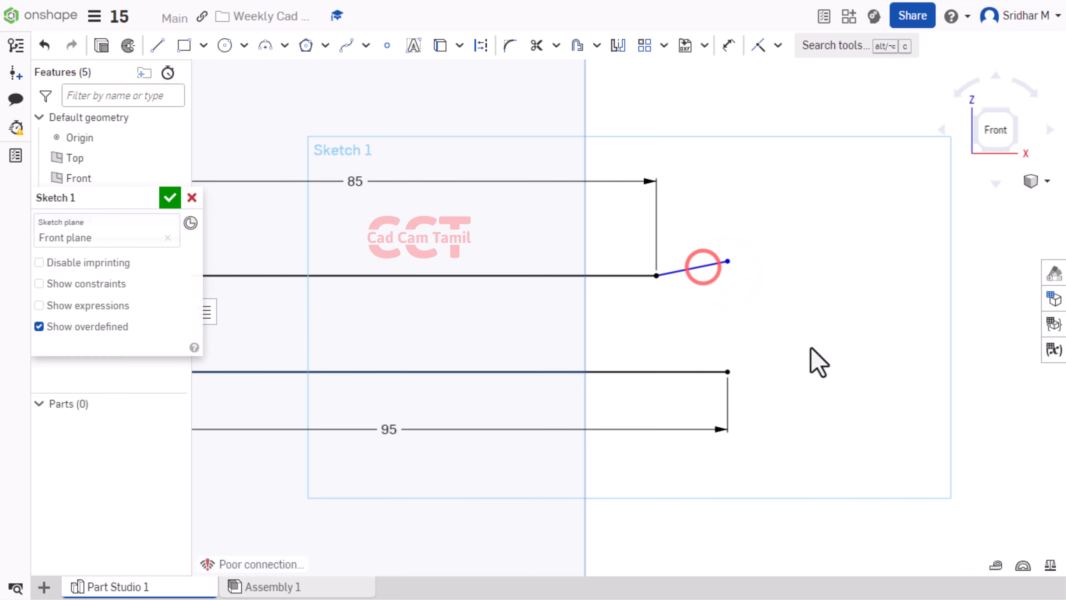
key("Delete")
Draw a line about 36 mm long from the upper edge's end, sloping down to the level of the base line
left_click(157, 45)
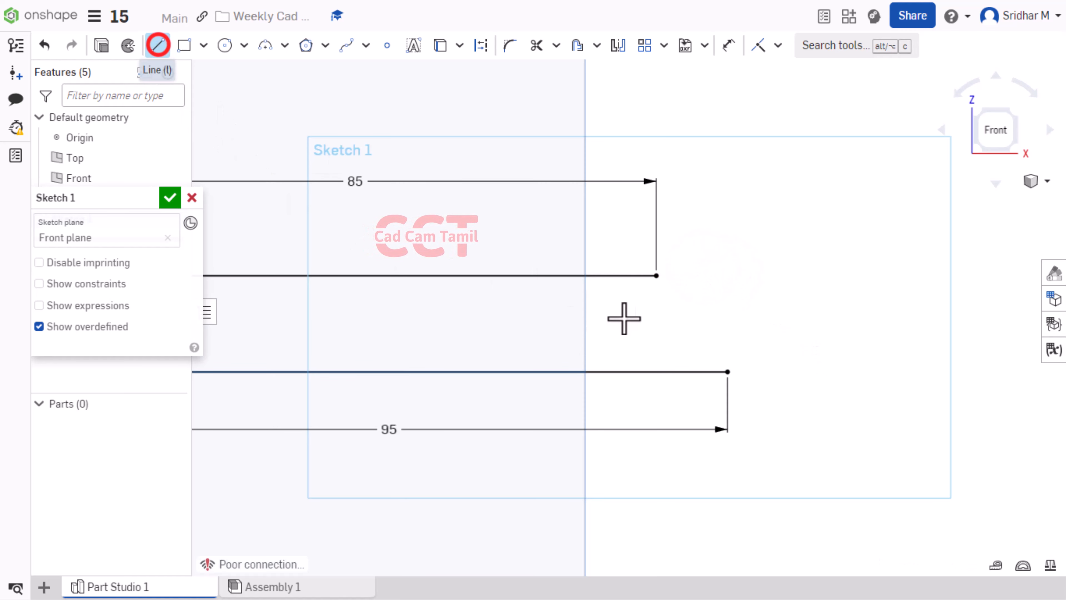
left_click(657, 275)
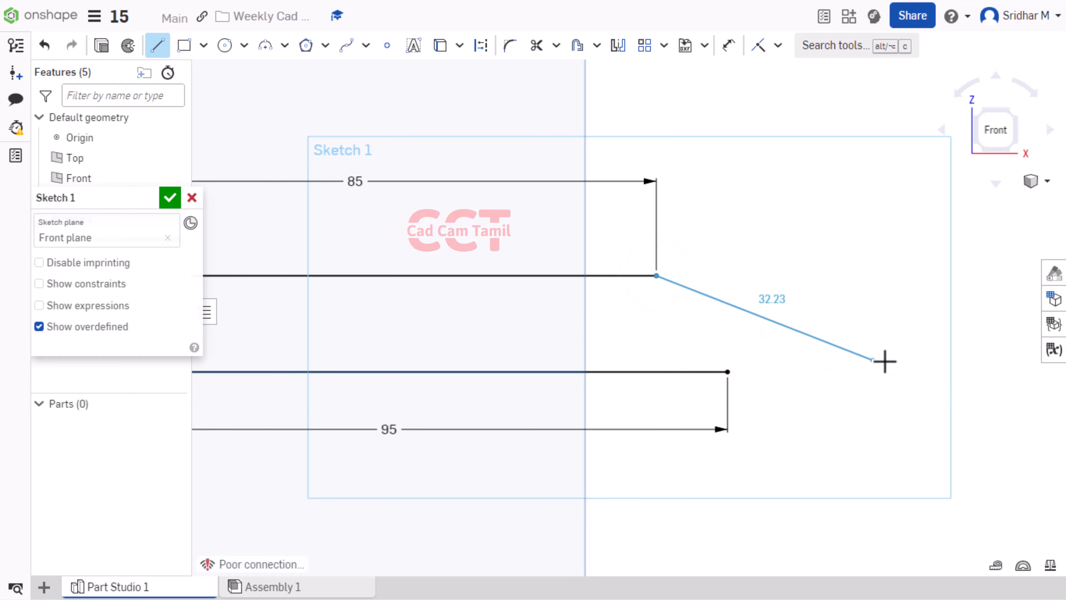
left_click(894, 372)
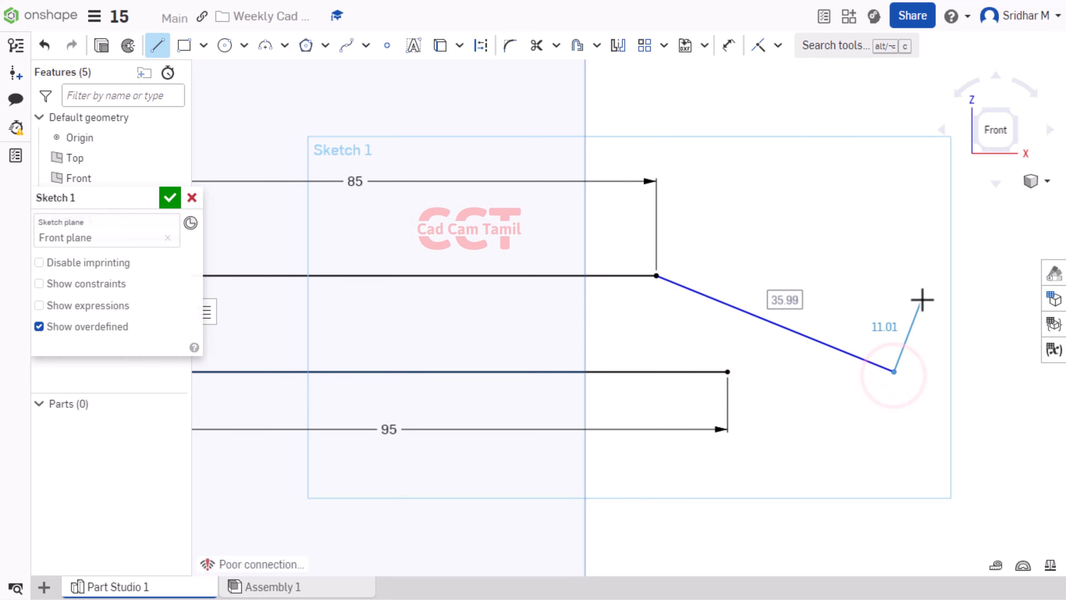
key("Escape")
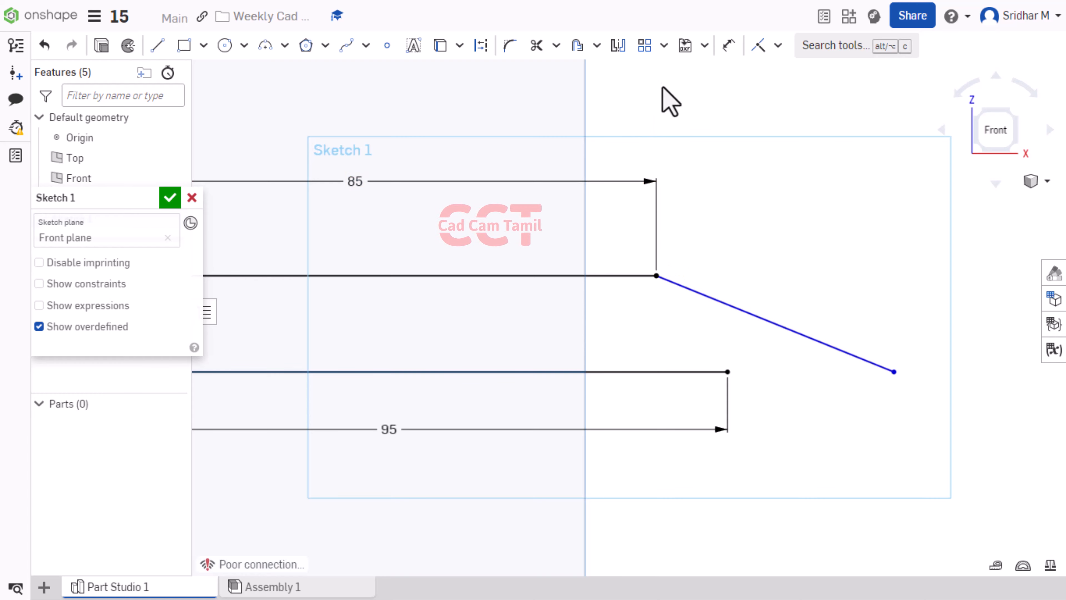
Dimension the angle between the upper edge's extension and the sloping line as 11.5°
left_click(729, 45)
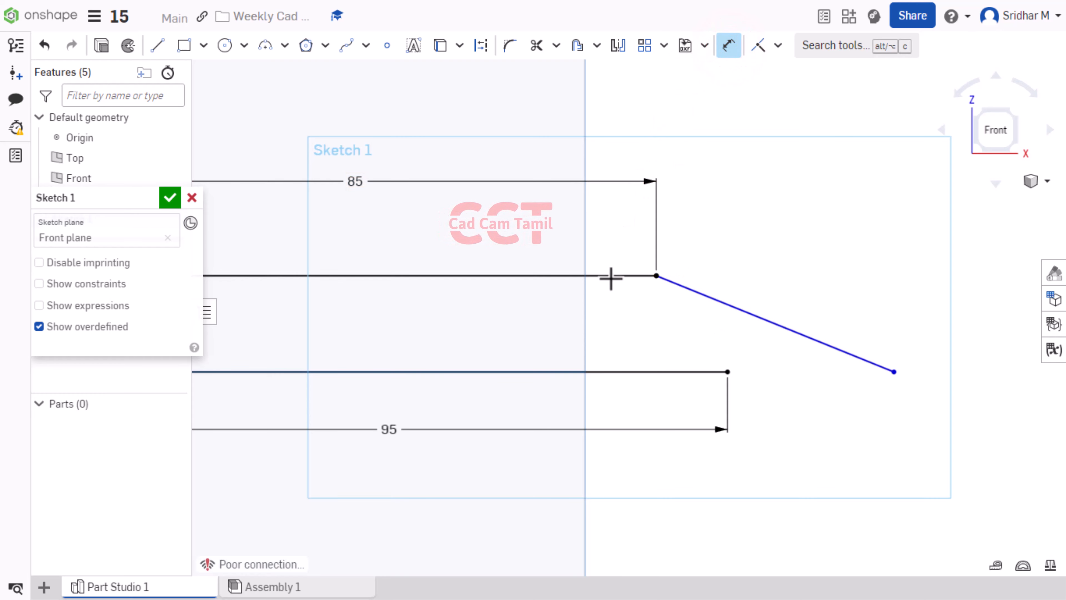
left_click(785, 322)
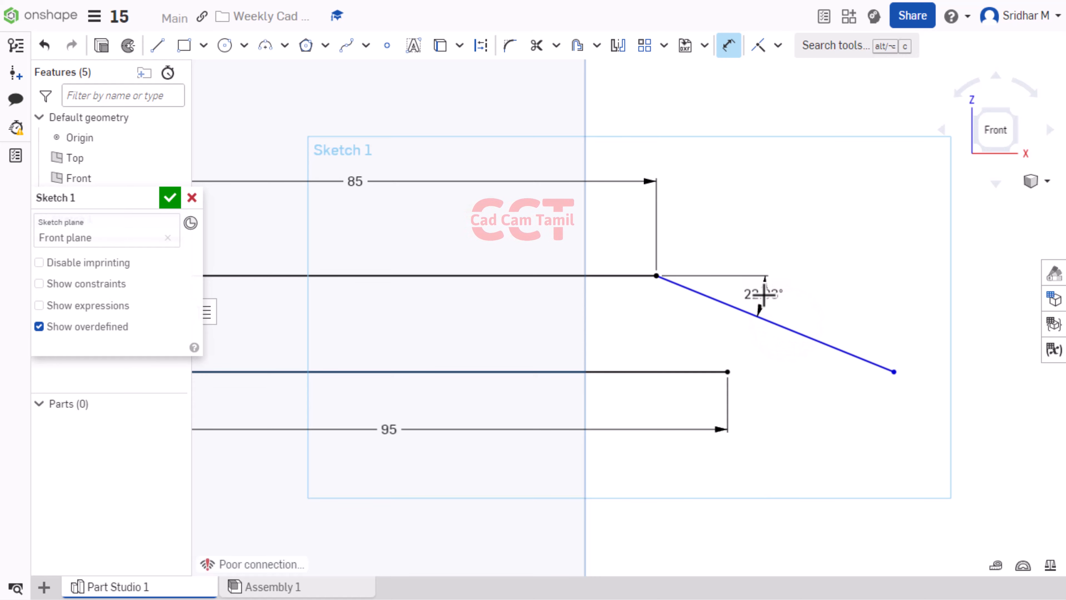
left_click(762, 294)
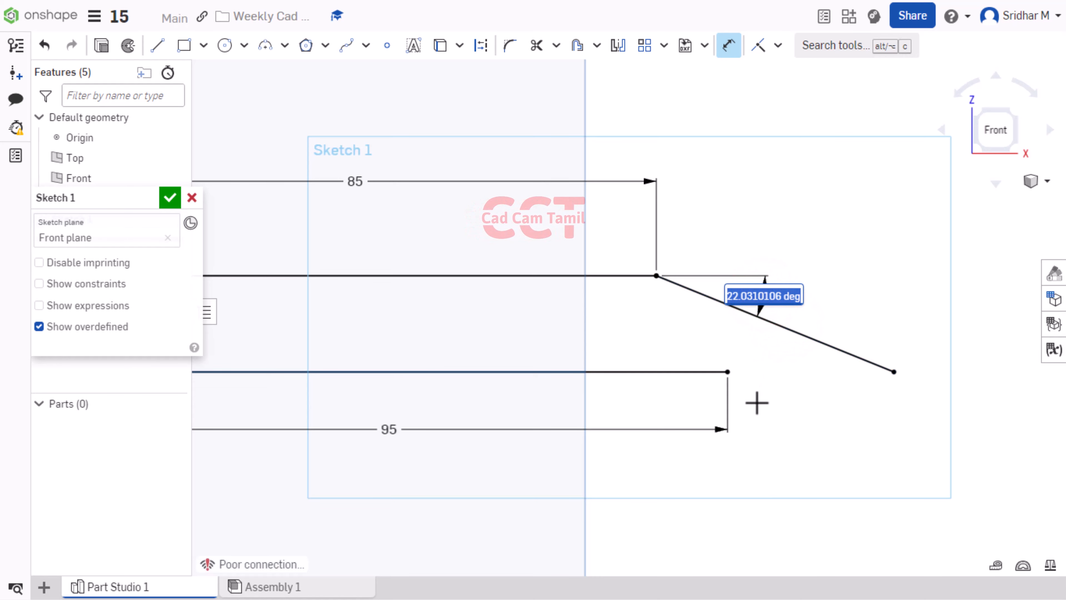
type("11")
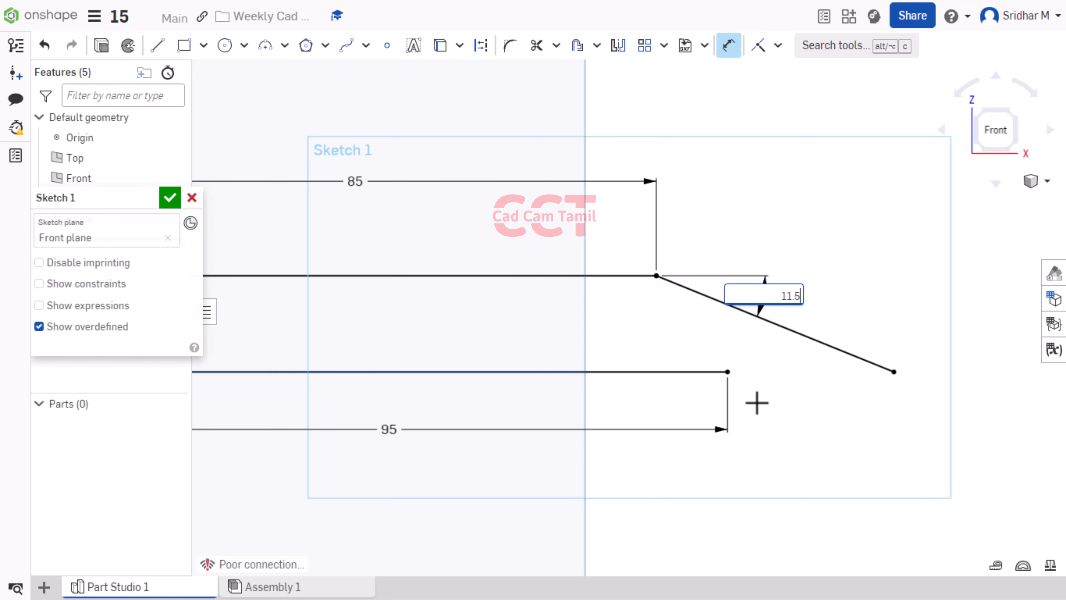
type(".5")
key("Return")
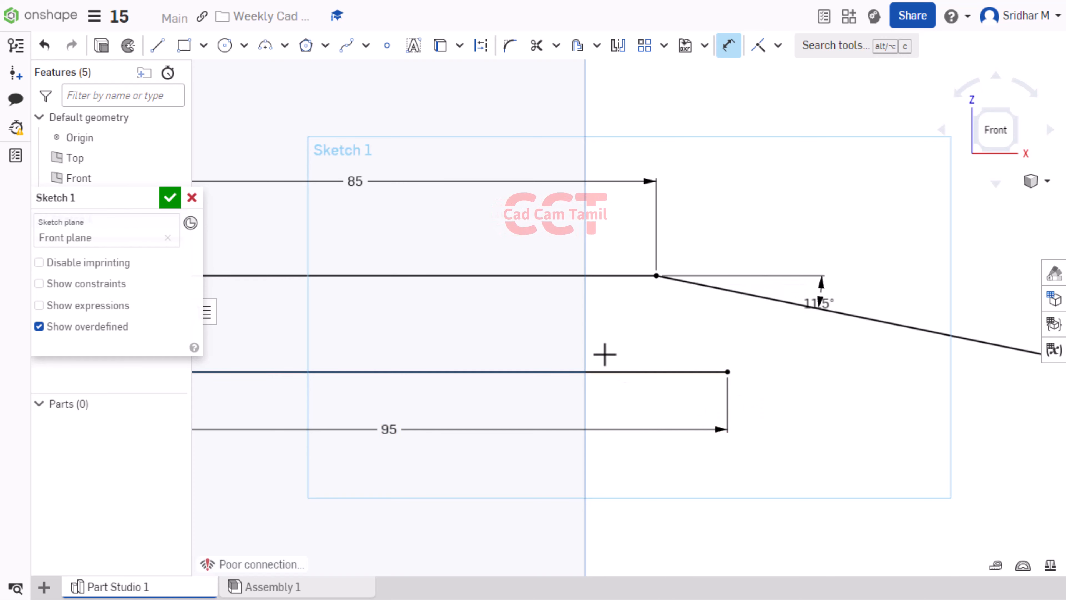
Draw a vertical line from the free end of the base line up to the sloping line
scroll(604, 355, "down", 2)
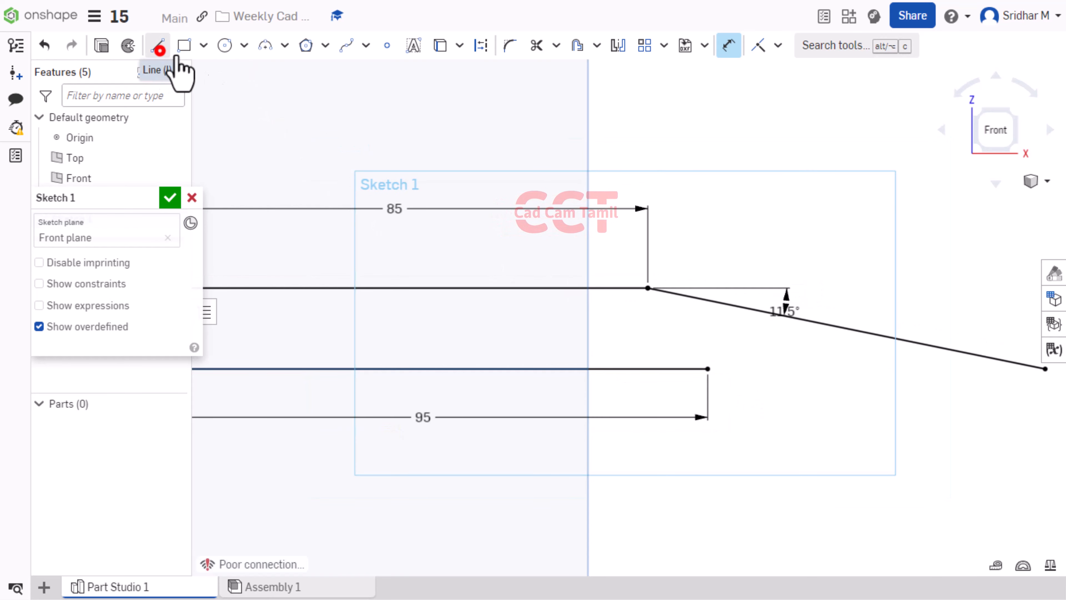
left_click(157, 45)
left_click(707, 368)
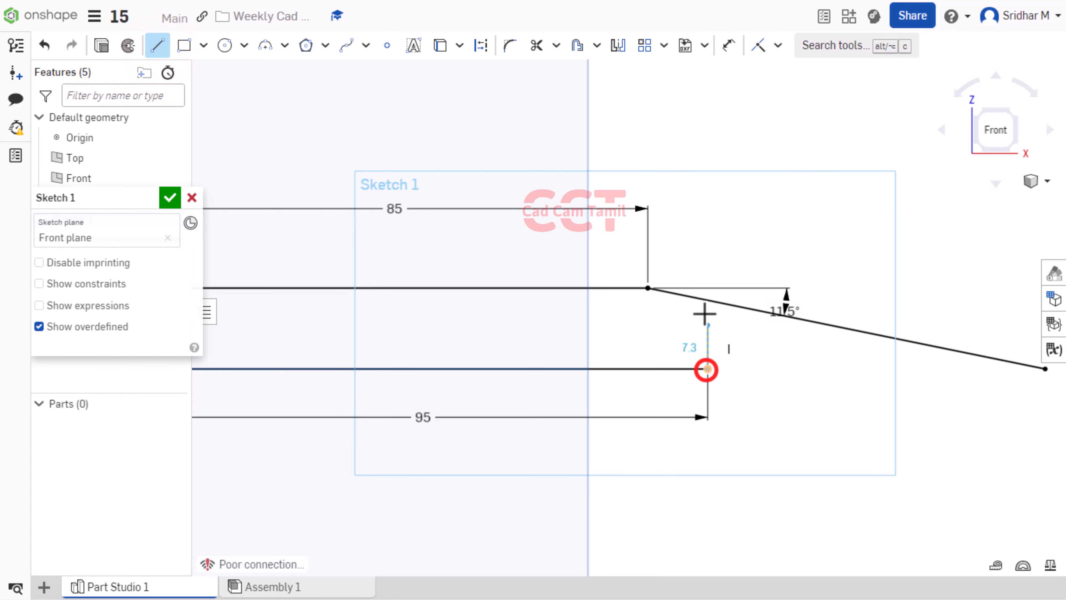
left_click(707, 299)
key("Escape")
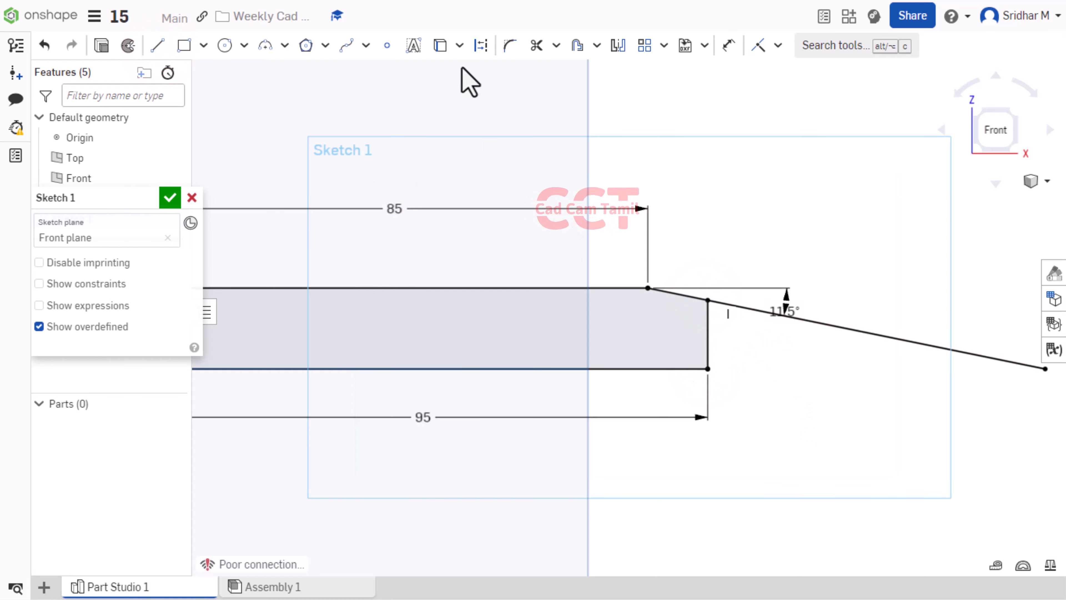
Trim the part of the sloping line that extends beyond the vertical end line
left_click(536, 45)
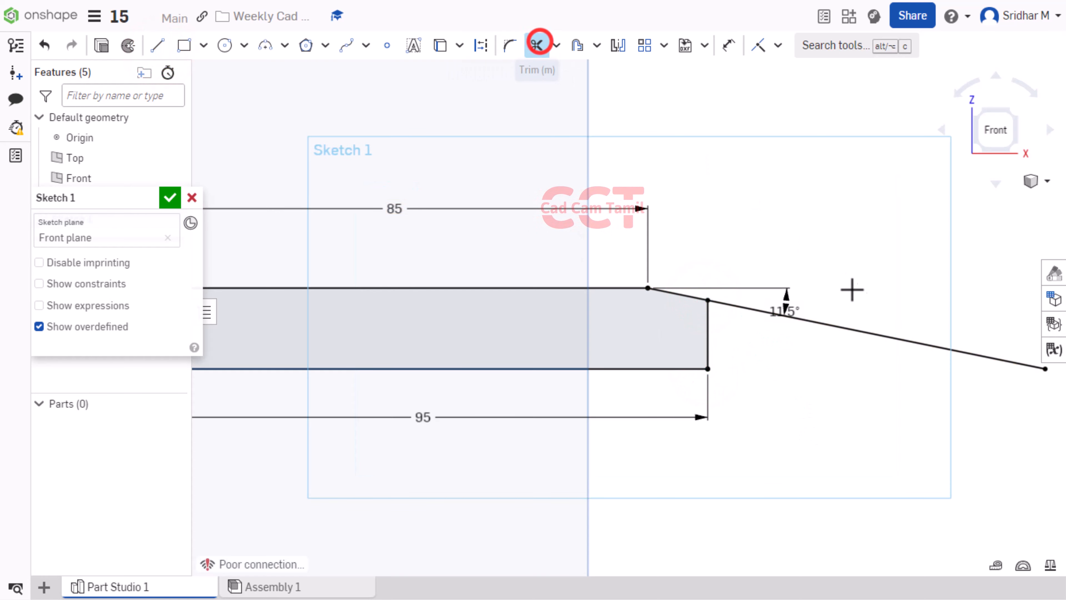
left_click(864, 332)
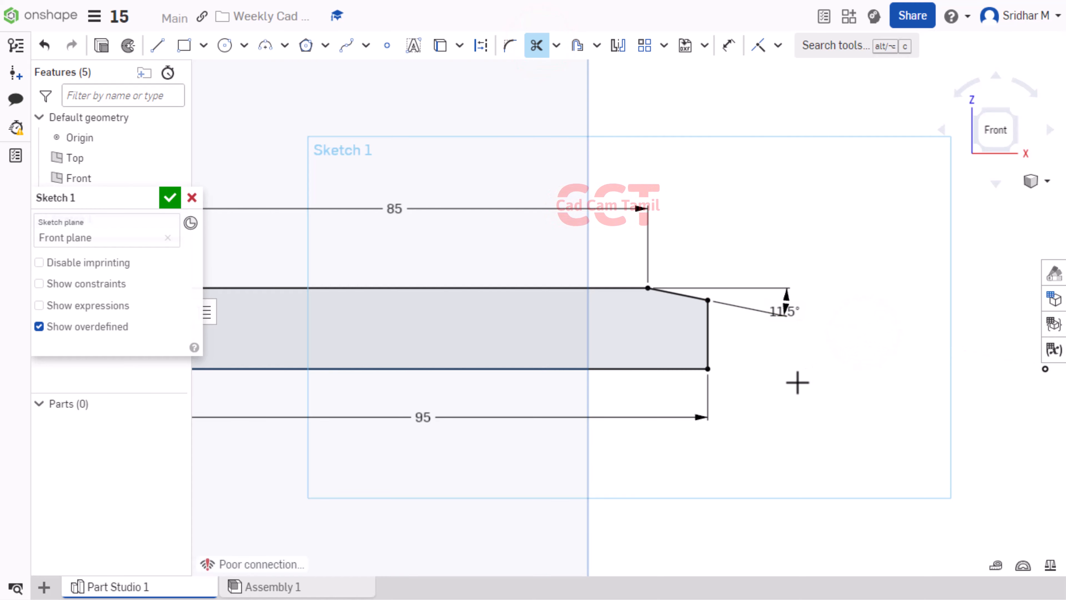
key("Escape")
Revolve the closed profile a full turn around its base line as a new solid
scroll(814, 345, "up", 3)
scroll(707, 341, "down", 5)
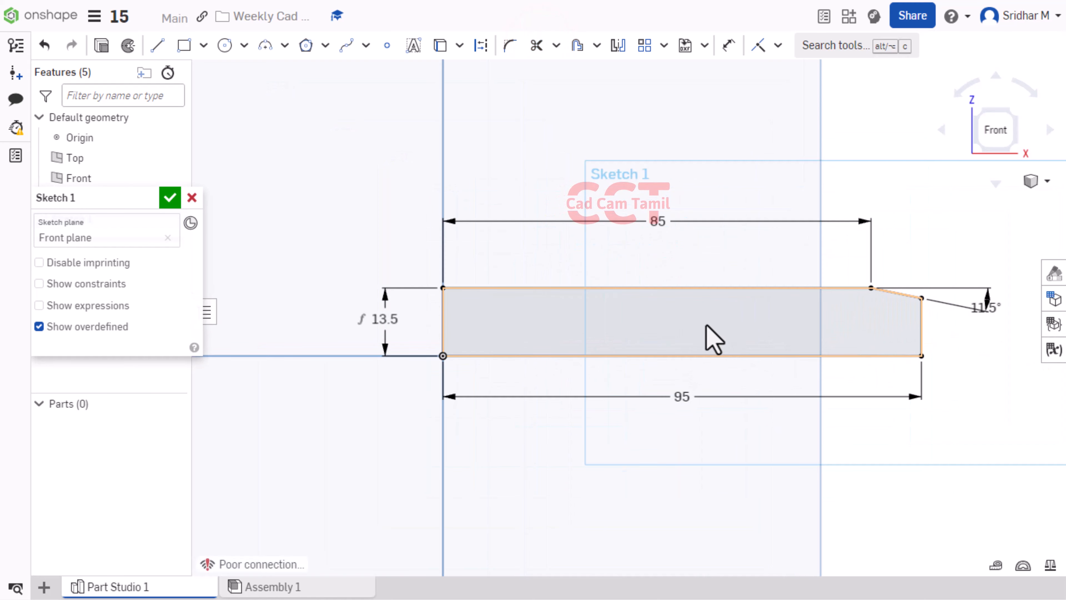
scroll(726, 340, "up", 2)
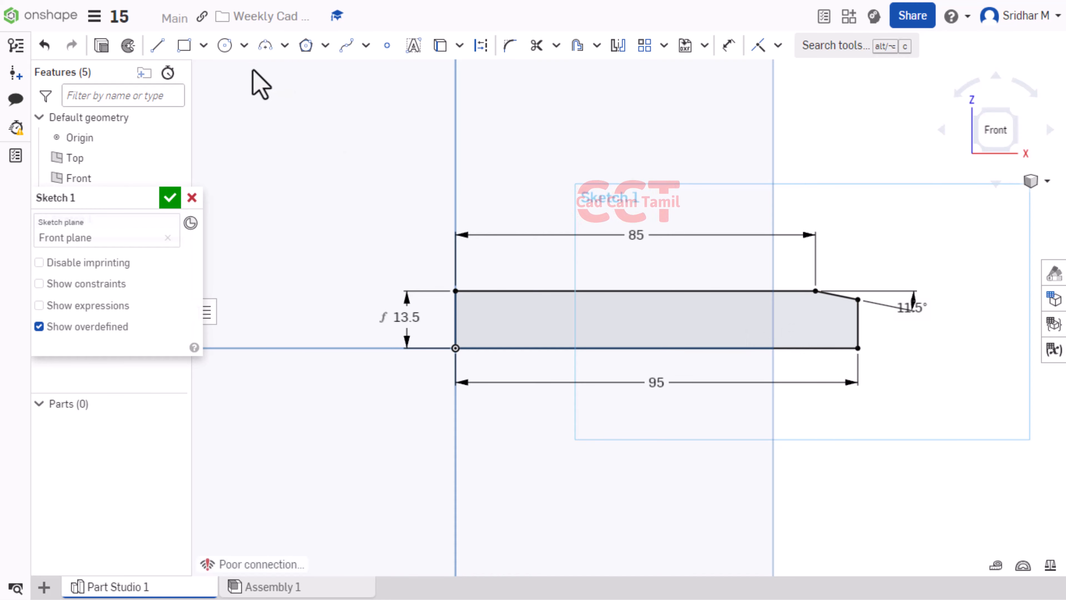
left_click(127, 45)
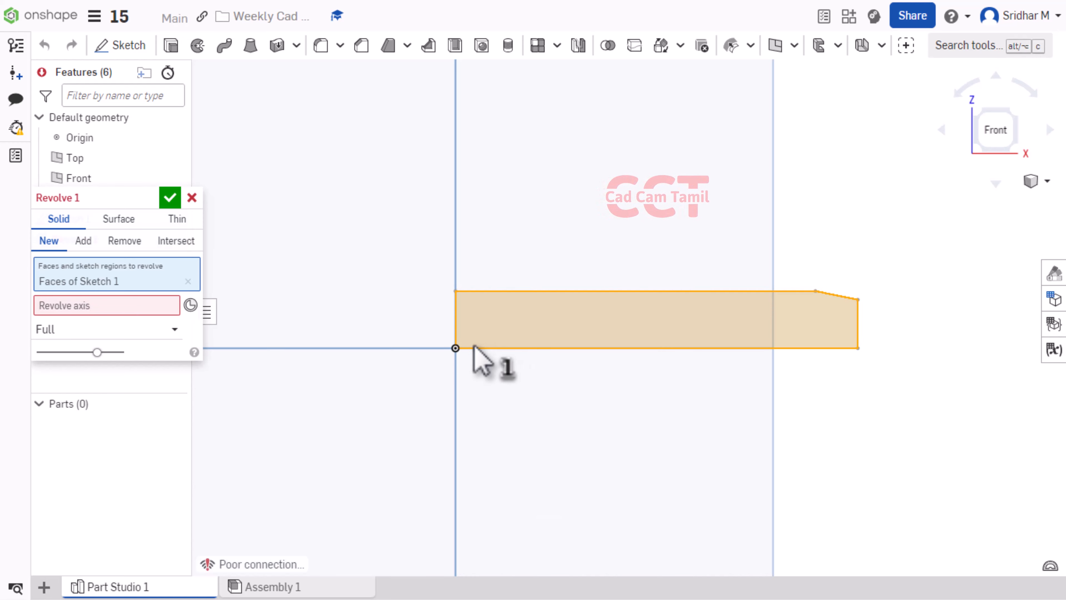
left_click(535, 351)
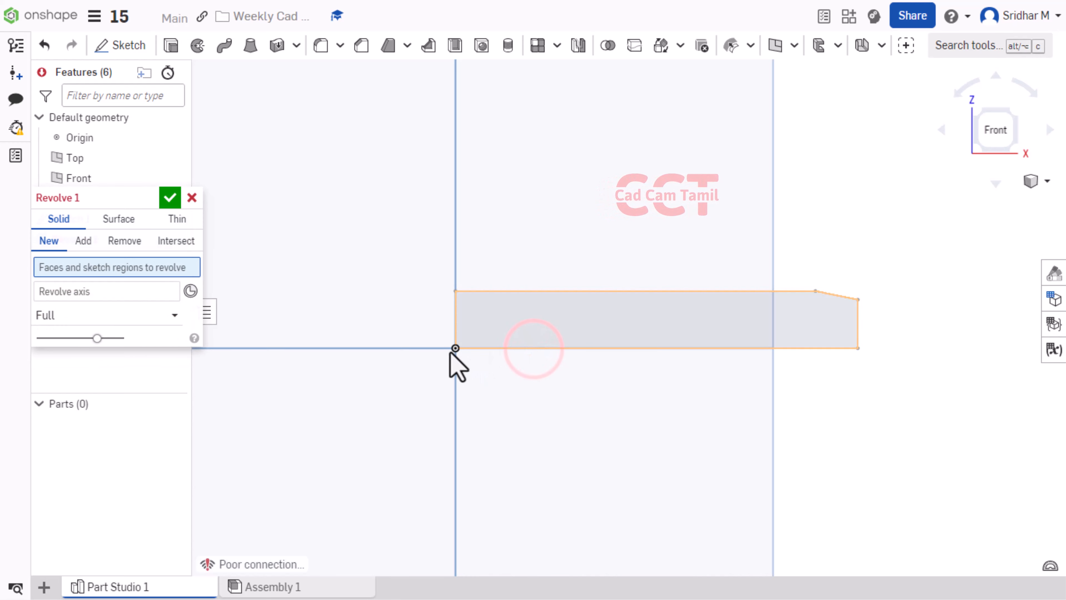
left_click(485, 349)
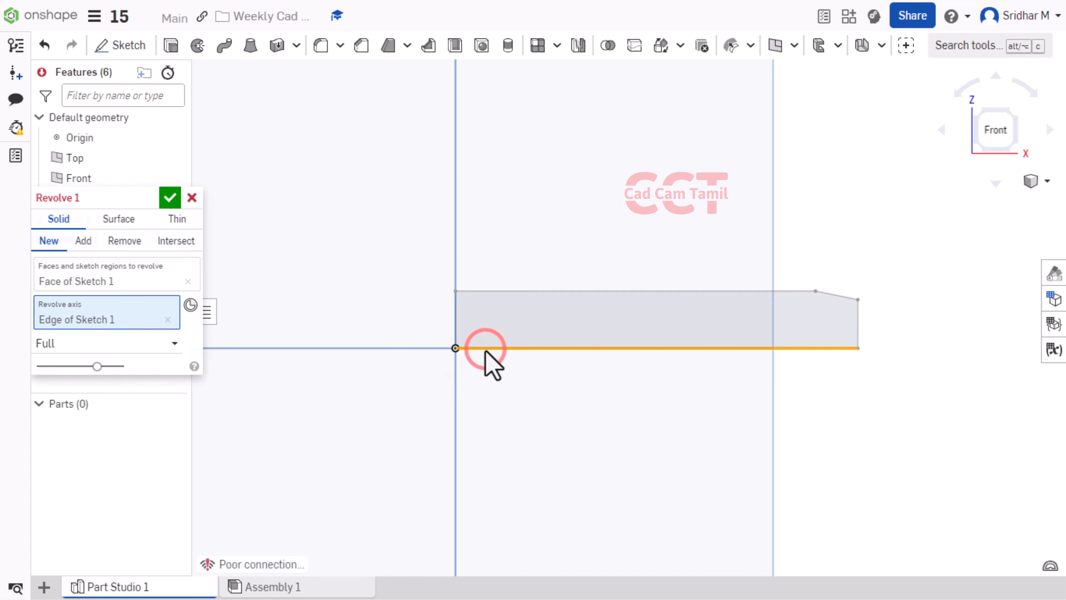
scroll(374, 361, "down", 1)
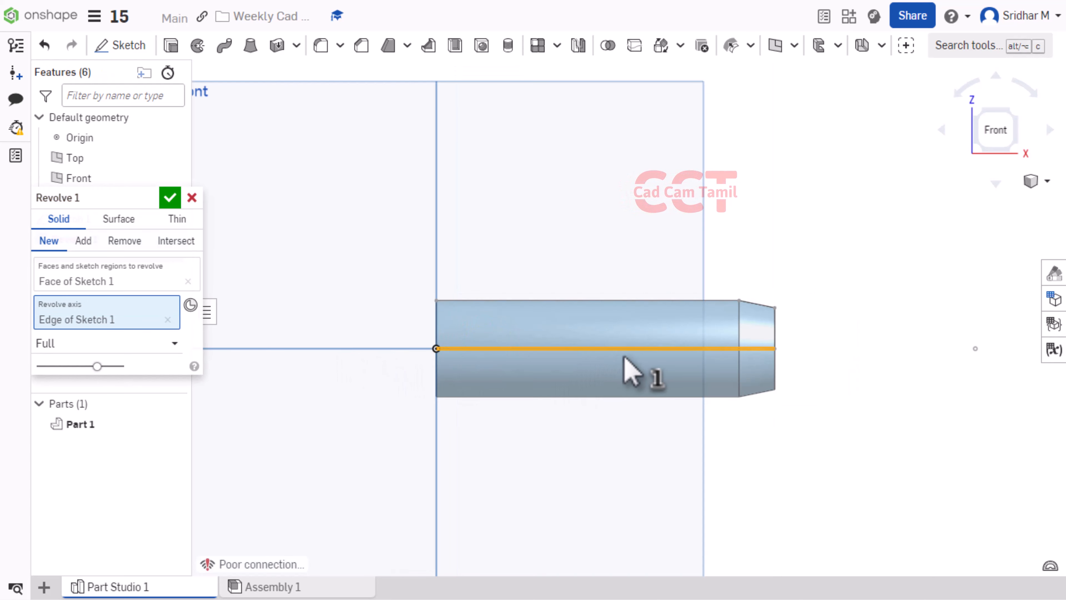
left_click(170, 198)
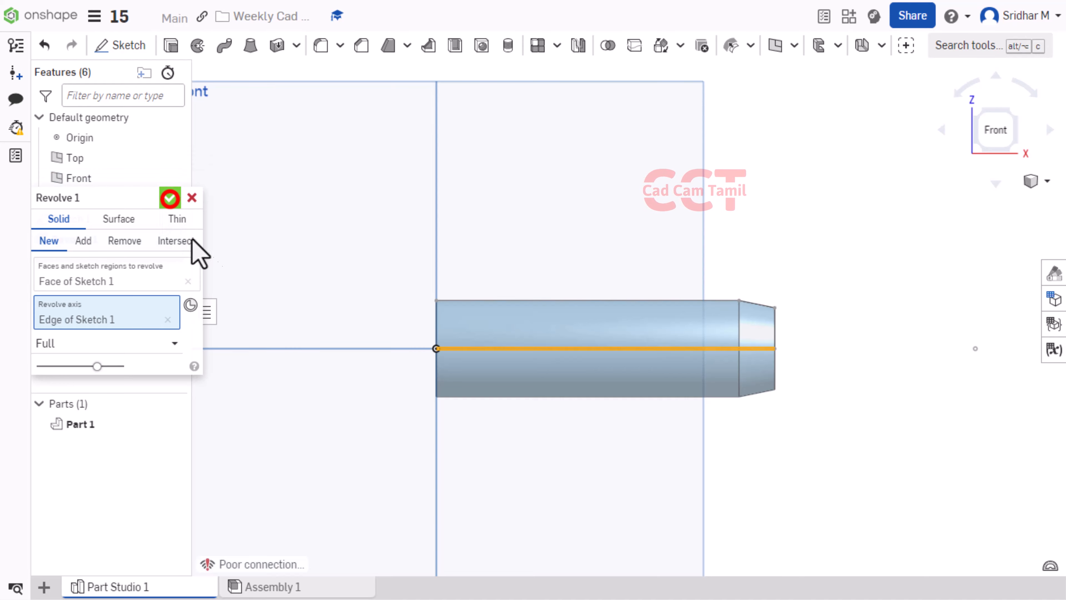
scroll(491, 319, "up", 4)
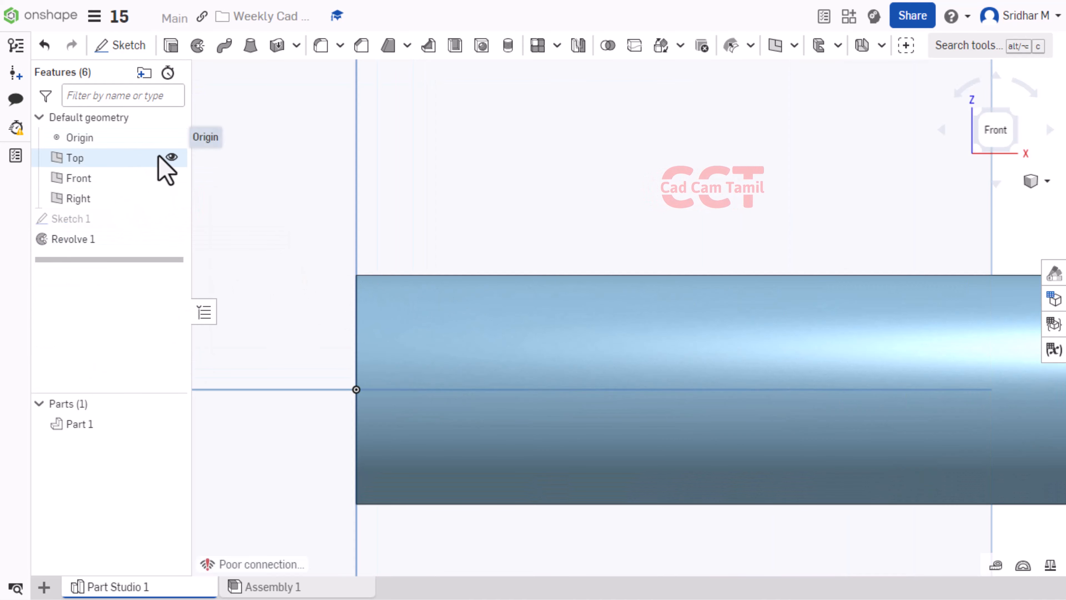
Hide the Top, Front and Right default planes
left_click(171, 157)
left_click(171, 178)
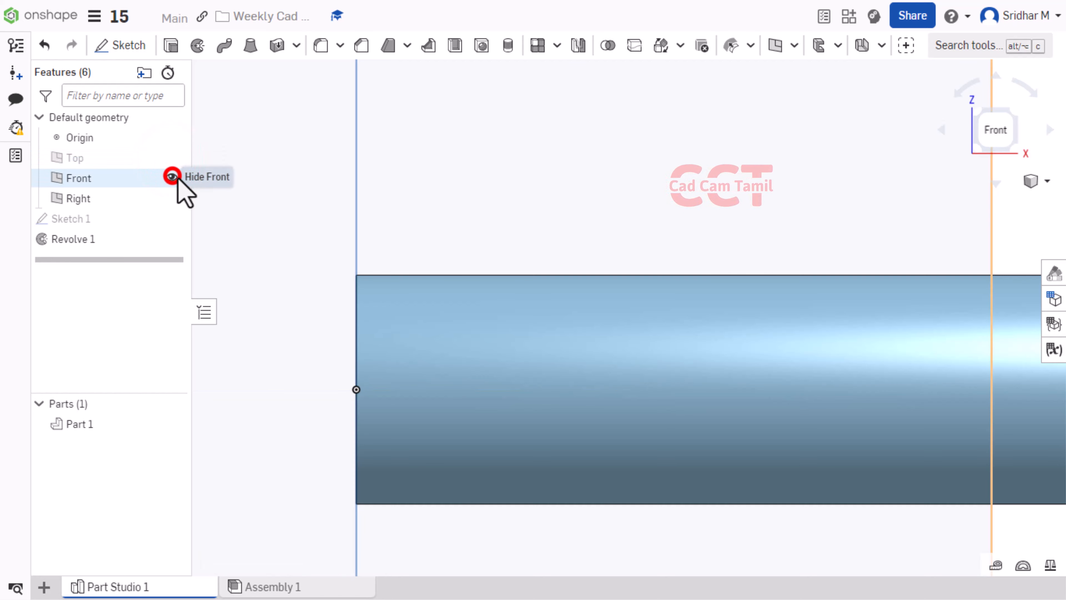
left_click(171, 197)
Chamfer the outer edge of the cylinder's flat, untapered end with an equal distance of 1 mm
scroll(367, 279, "down", 5)
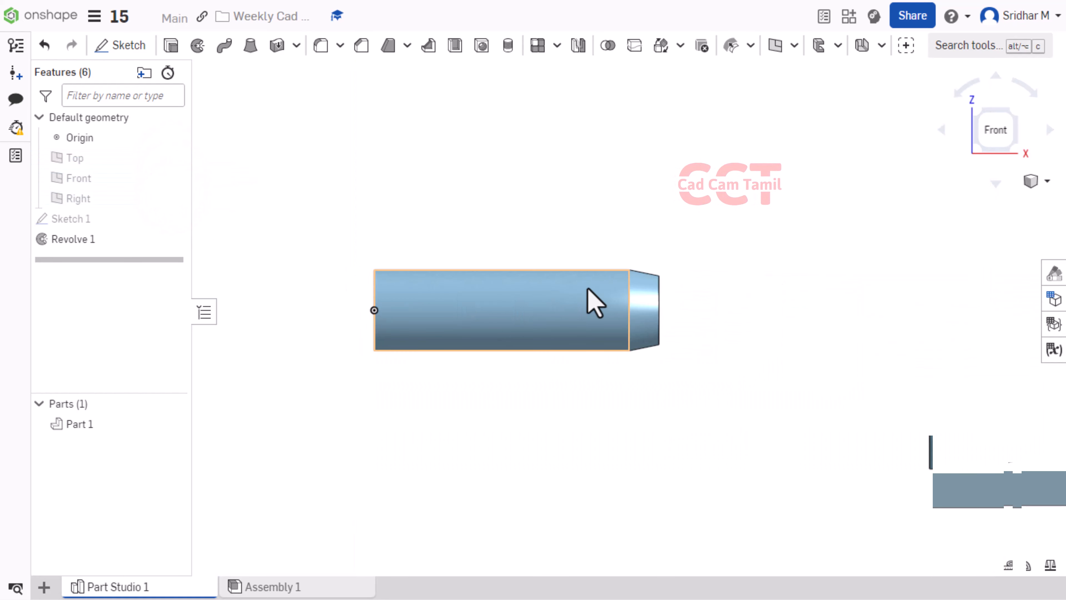
scroll(593, 302, "up", 2)
scroll(709, 313, "down", 2)
scroll(405, 267, "up", 2)
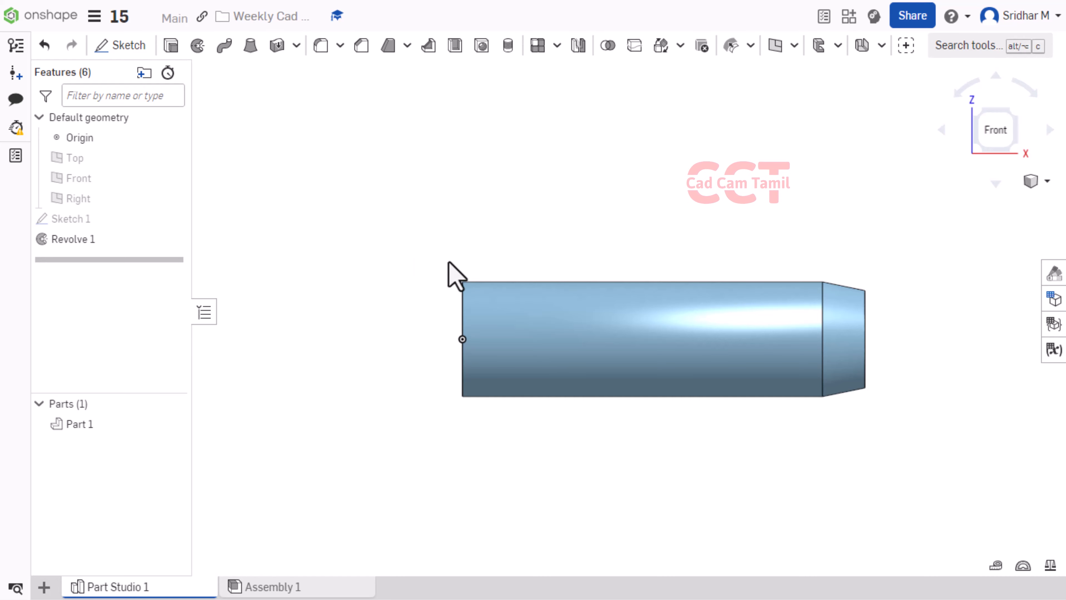
right_click_drag(469, 257, 480, 260)
scroll(471, 275, "up", 3)
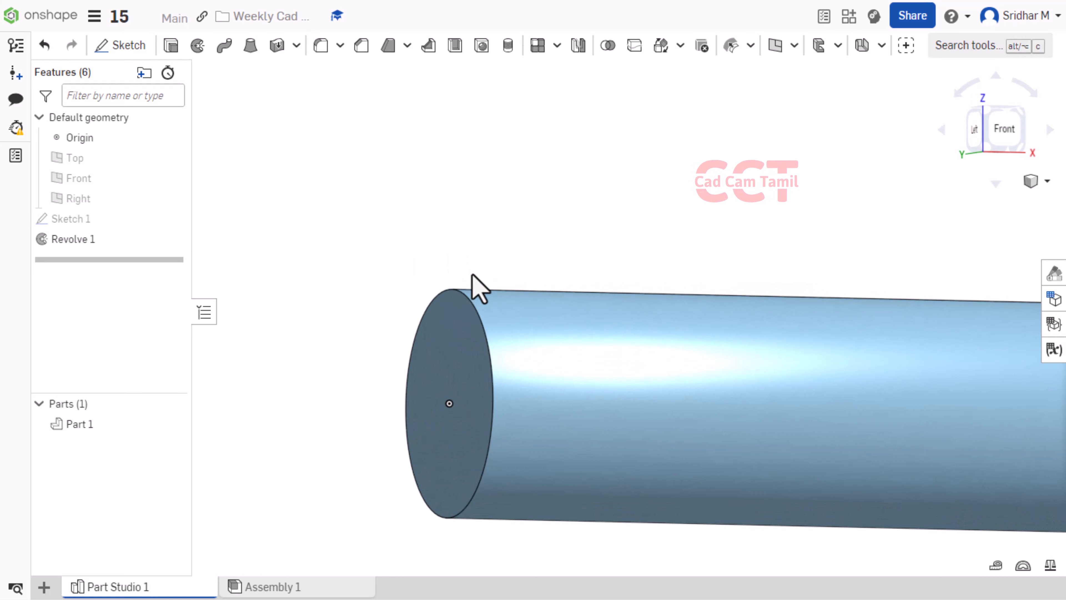
left_click(361, 47)
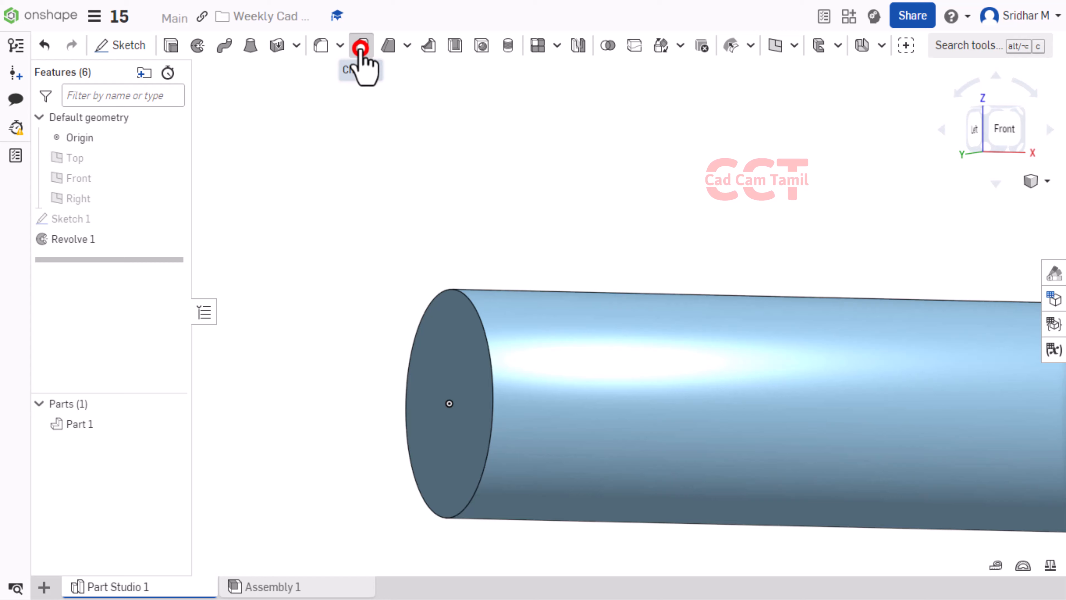
left_click(464, 296)
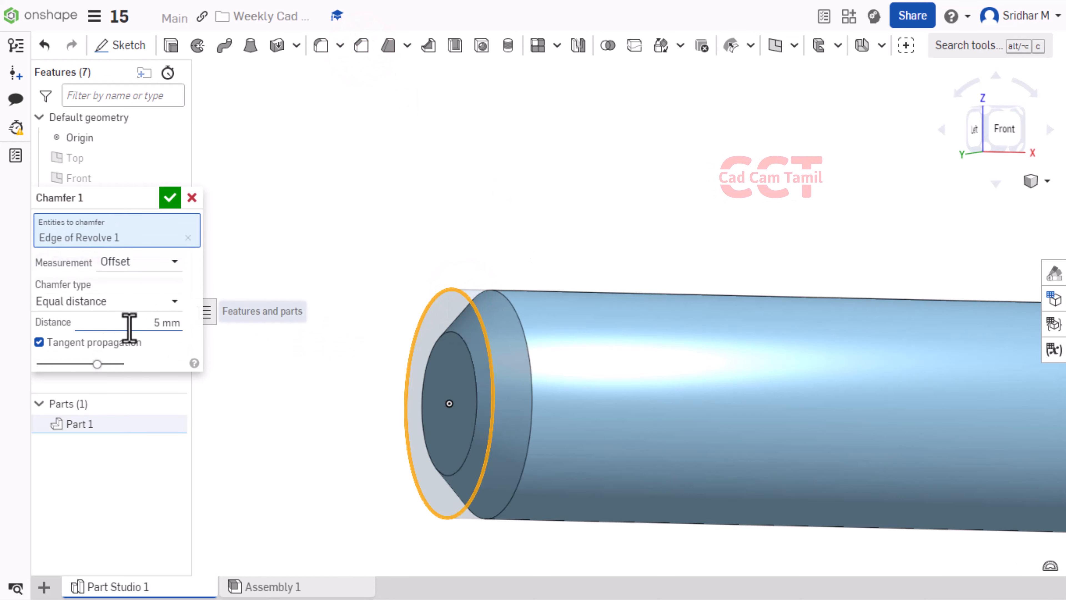
left_click(150, 323)
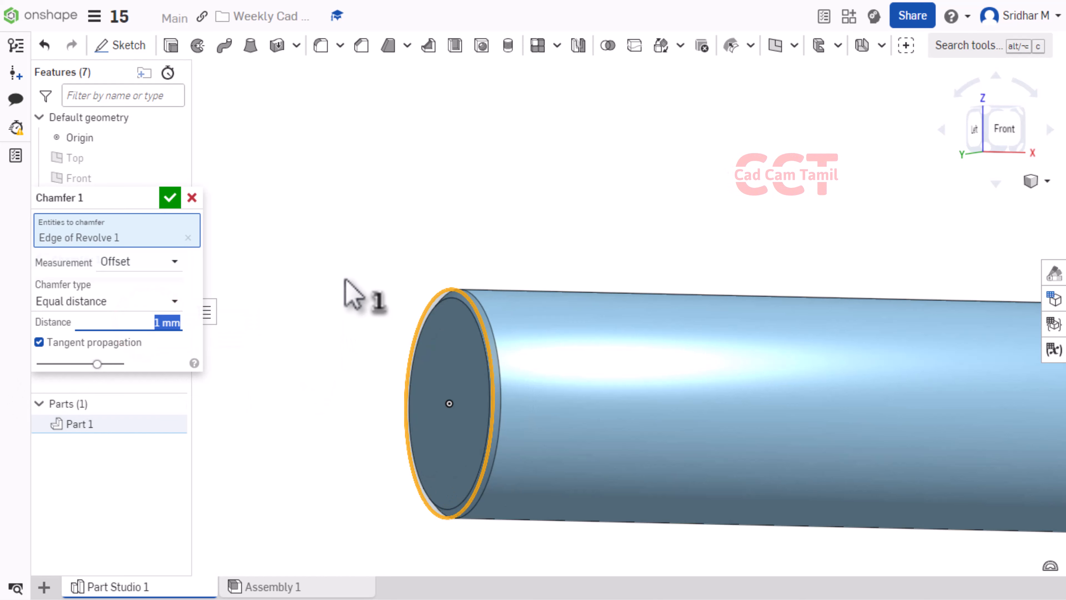
left_click(168, 198)
Fillet the outer circular edge of the tapered end's face with a 5 mm radius
scroll(281, 254, "down", 5)
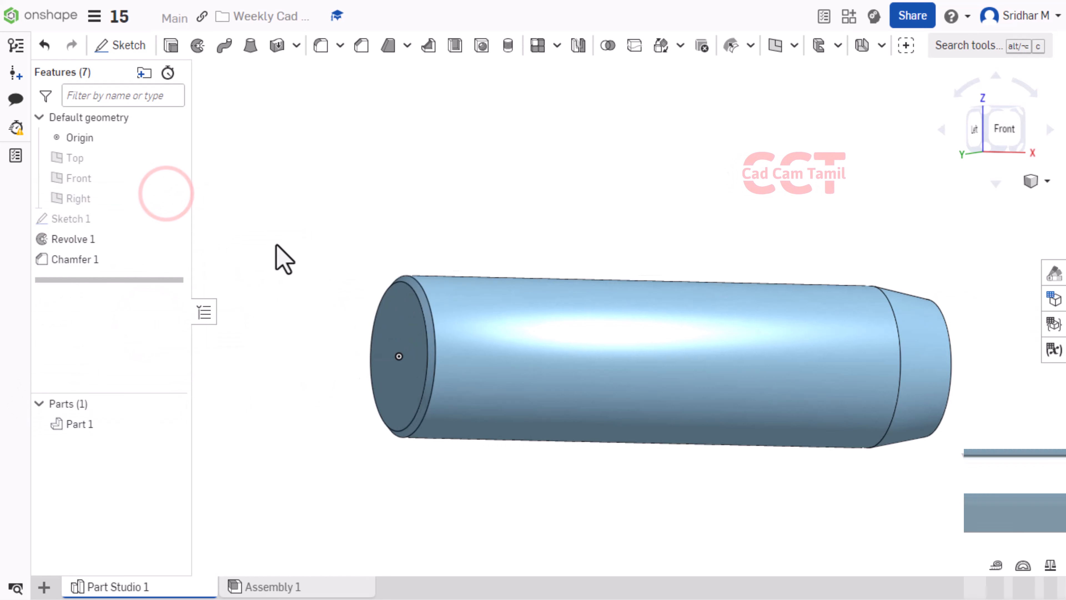
right_click_drag(541, 256, 497, 262)
scroll(714, 271, "up", 5)
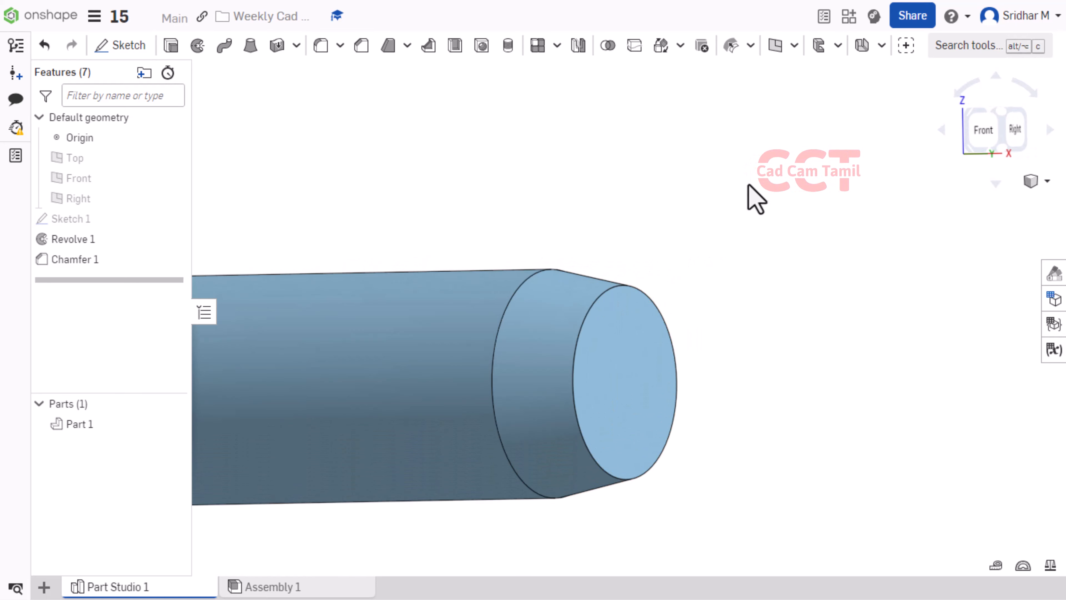
left_click(320, 45)
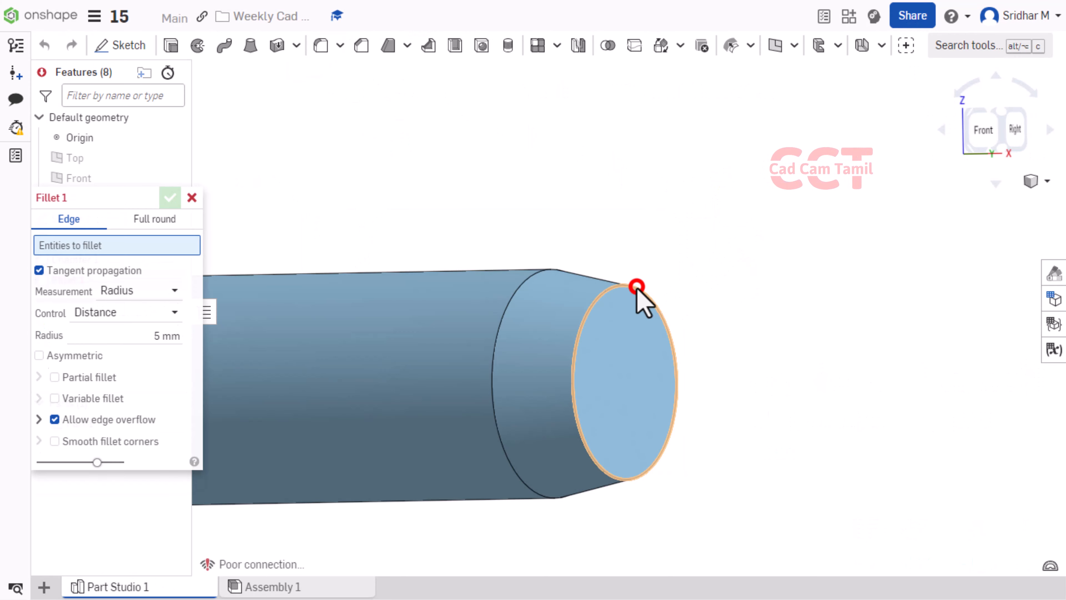
left_click(637, 287)
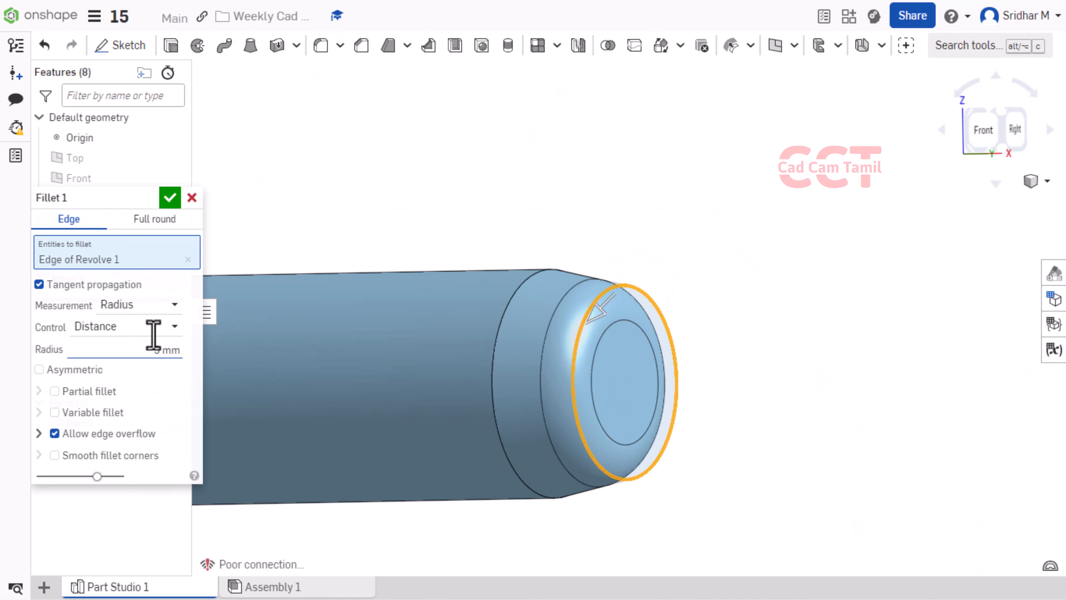
left_click(165, 196)
Start a new sketch on the Front plane
scroll(702, 271, "down", 5)
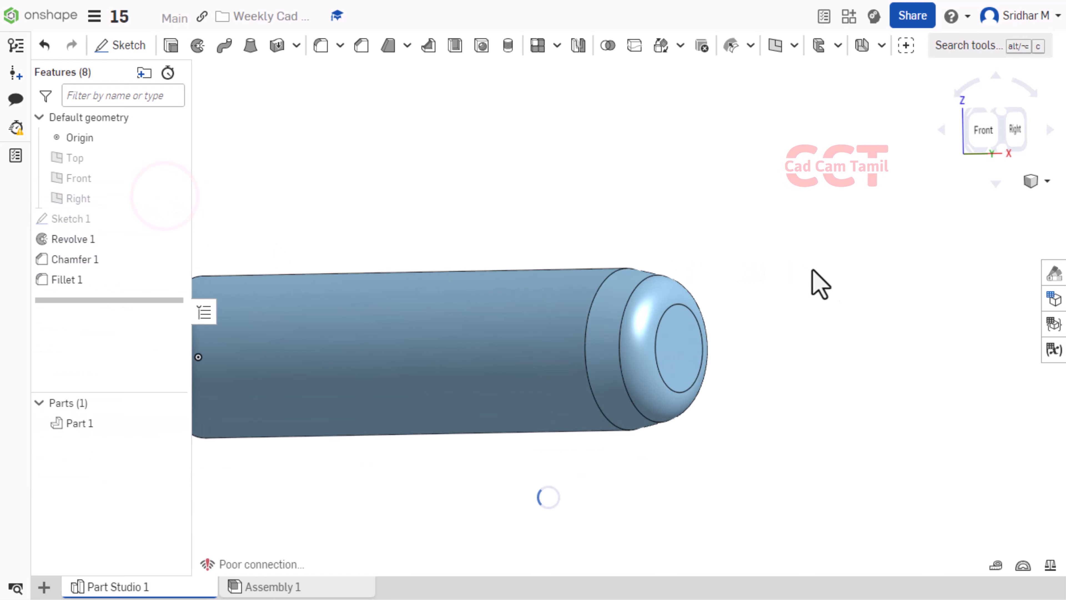
scroll(667, 259, "up", 3)
left_click(600, 231)
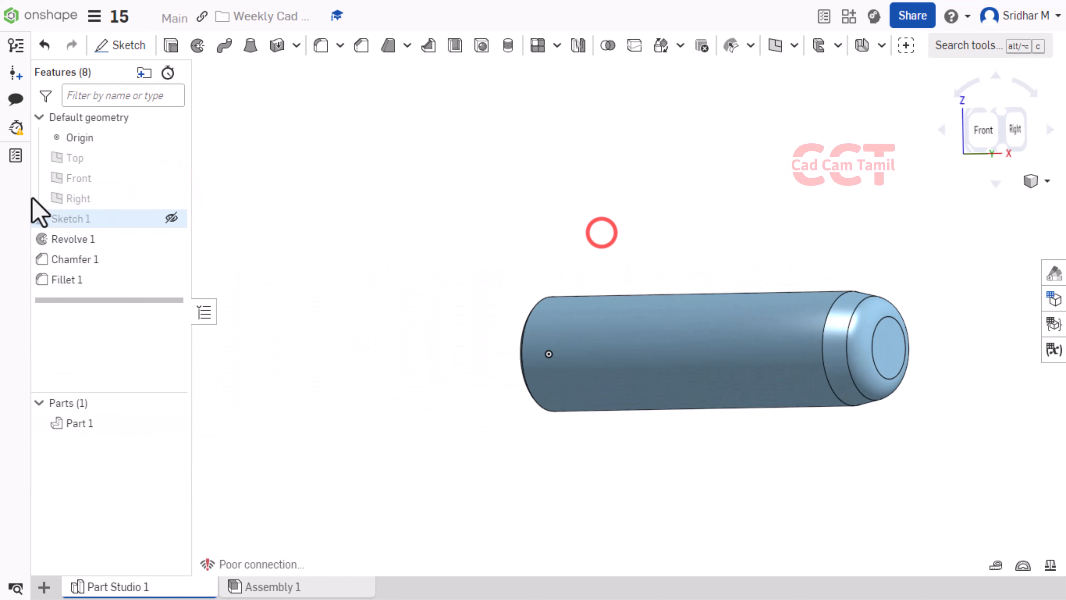
left_click(98, 157)
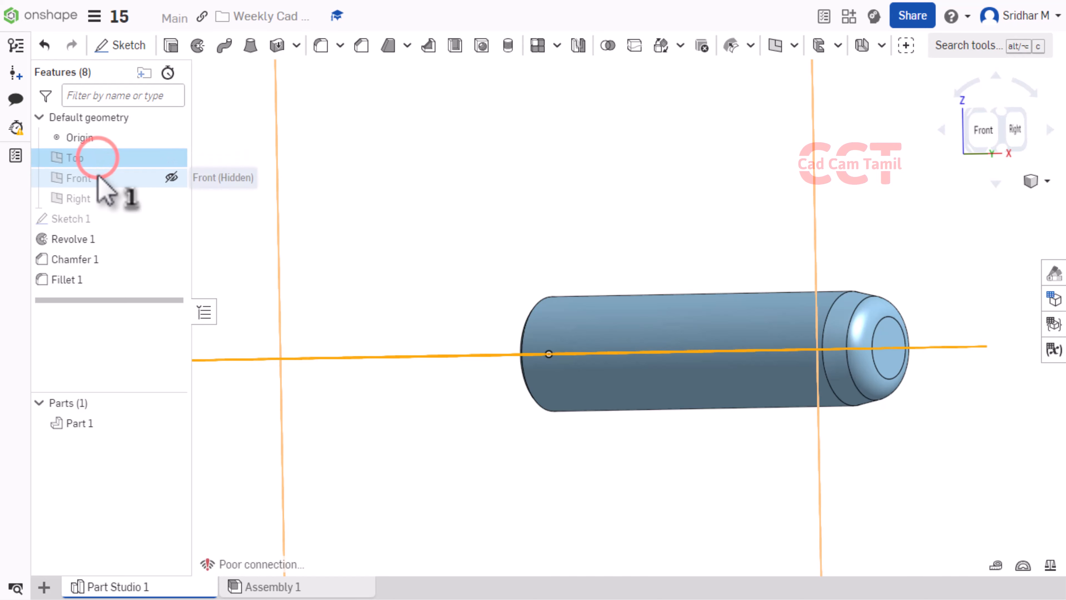
left_click(100, 176)
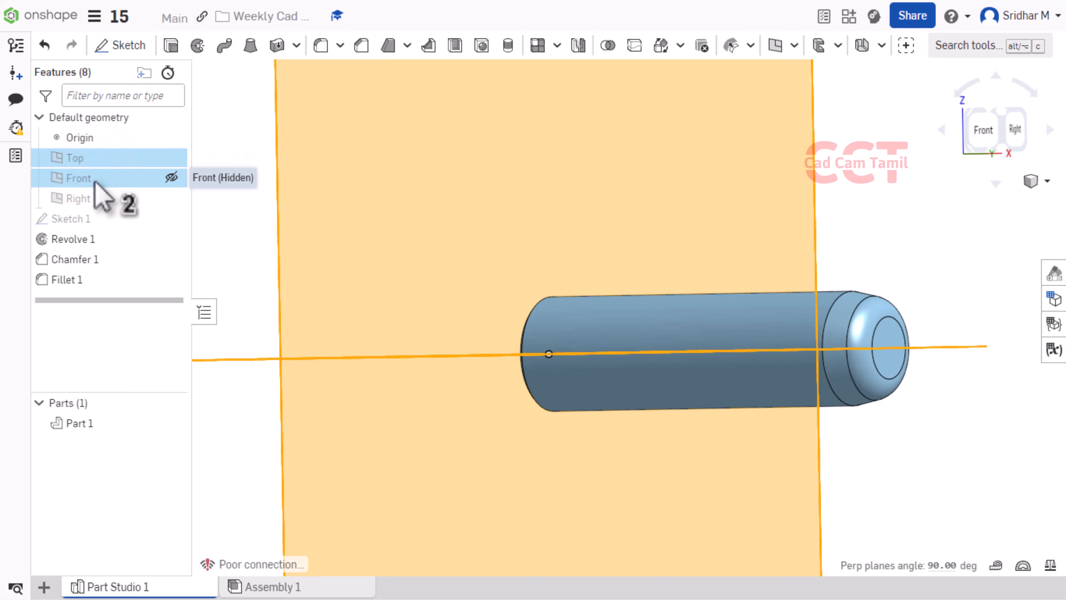
left_click(91, 178)
left_click(98, 154)
left_click(120, 45)
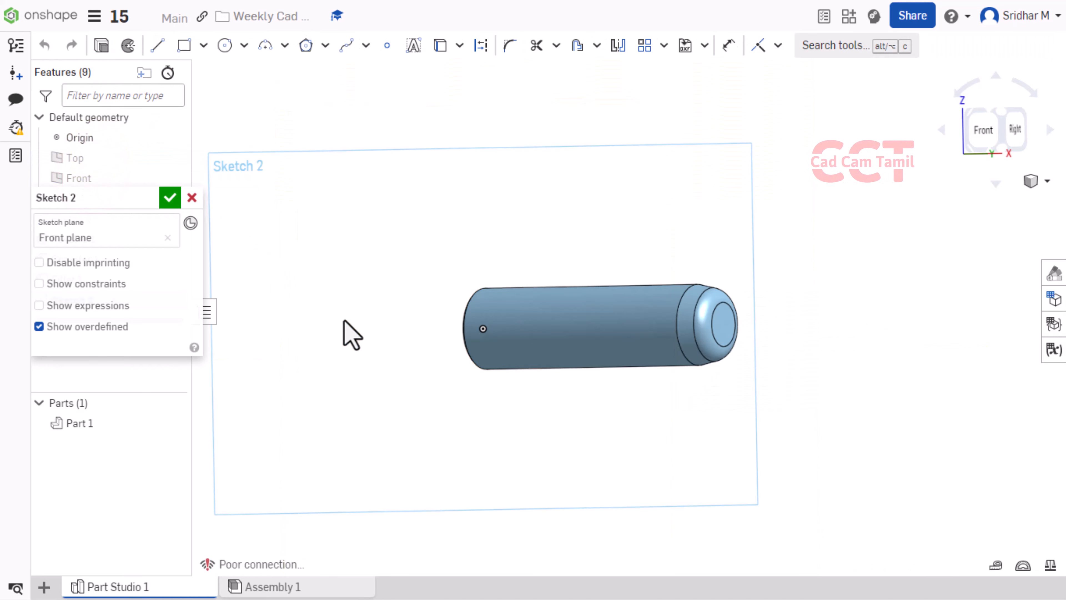
right_click(311, 107)
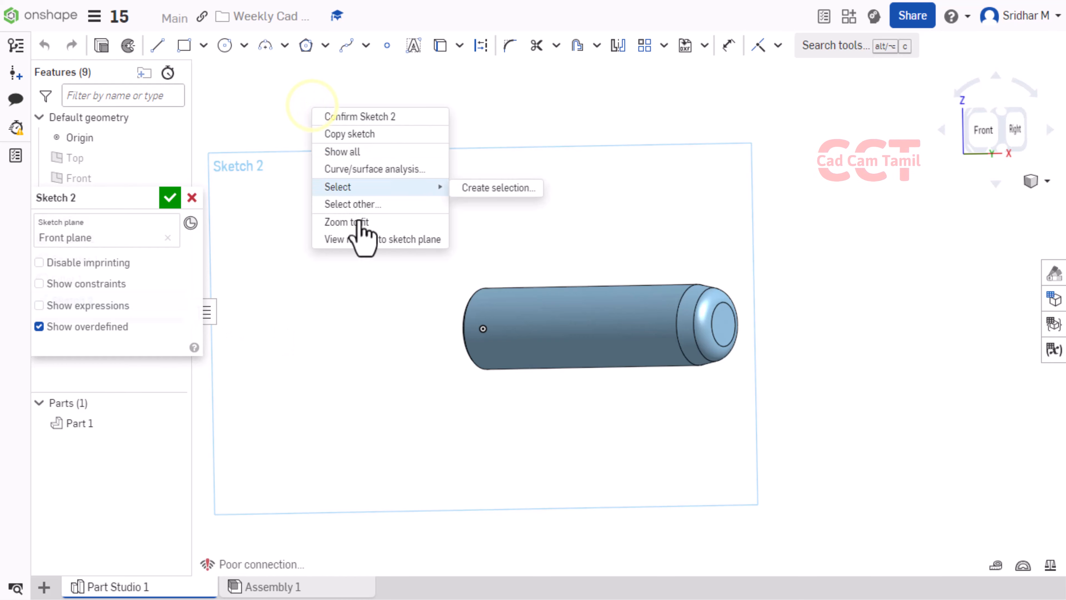
left_click(356, 241)
Draw a center point circle on the body near its chamfered end and set its diameter to 8.3 mm
scroll(314, 319, "down", 4)
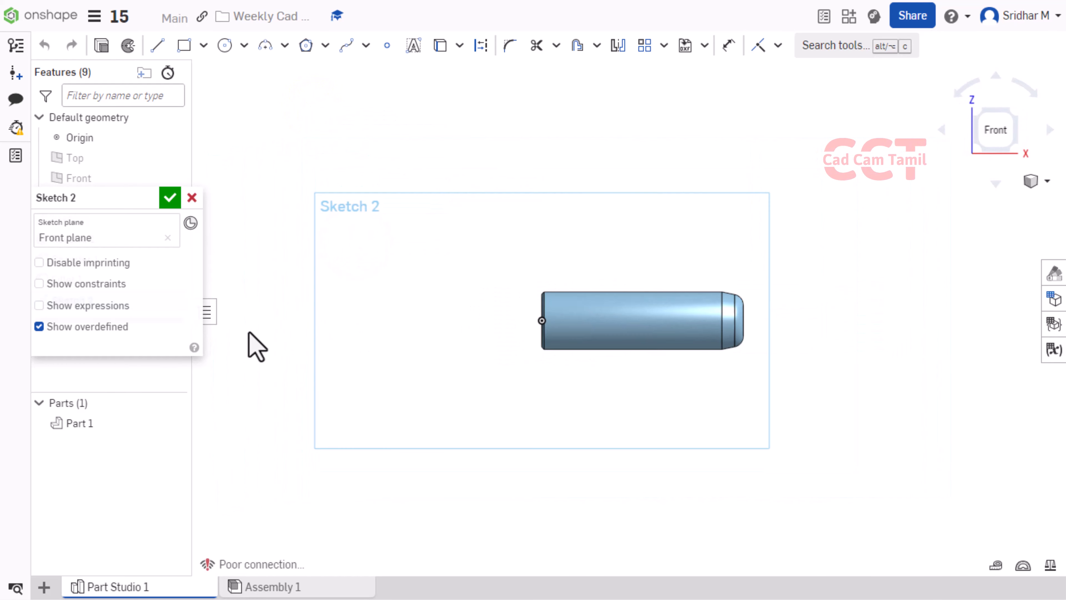
scroll(535, 339, "up", 3)
scroll(435, 278, "up", 3)
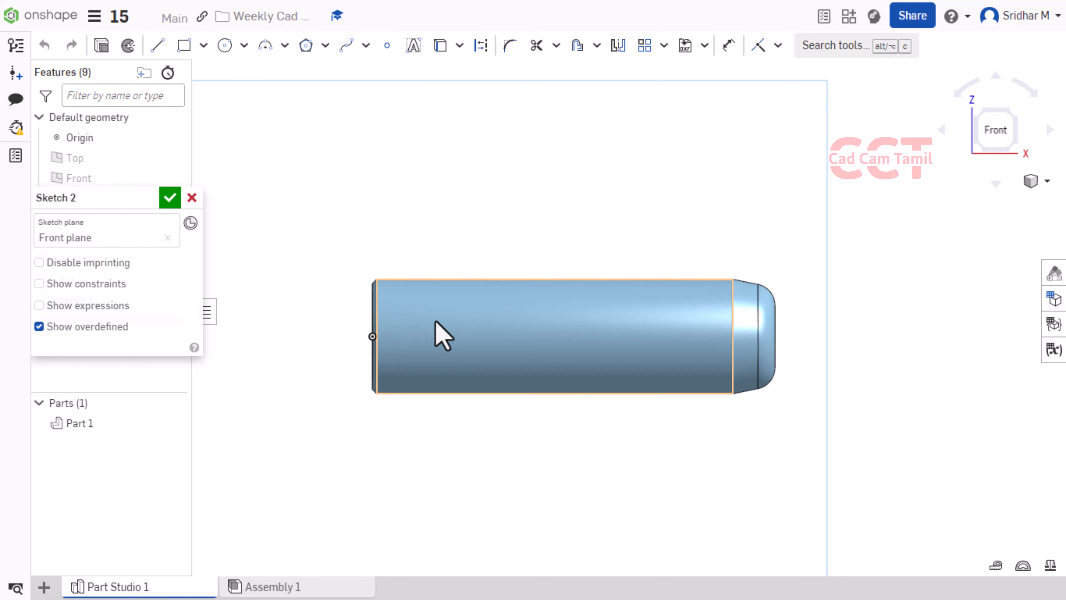
scroll(430, 330, "up", 2)
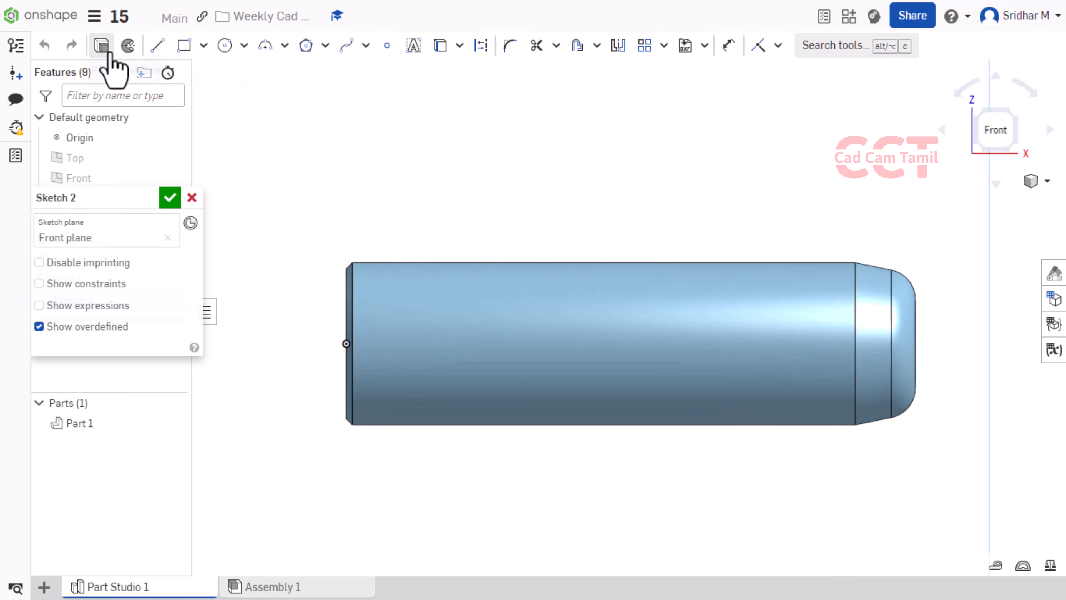
left_click(225, 46)
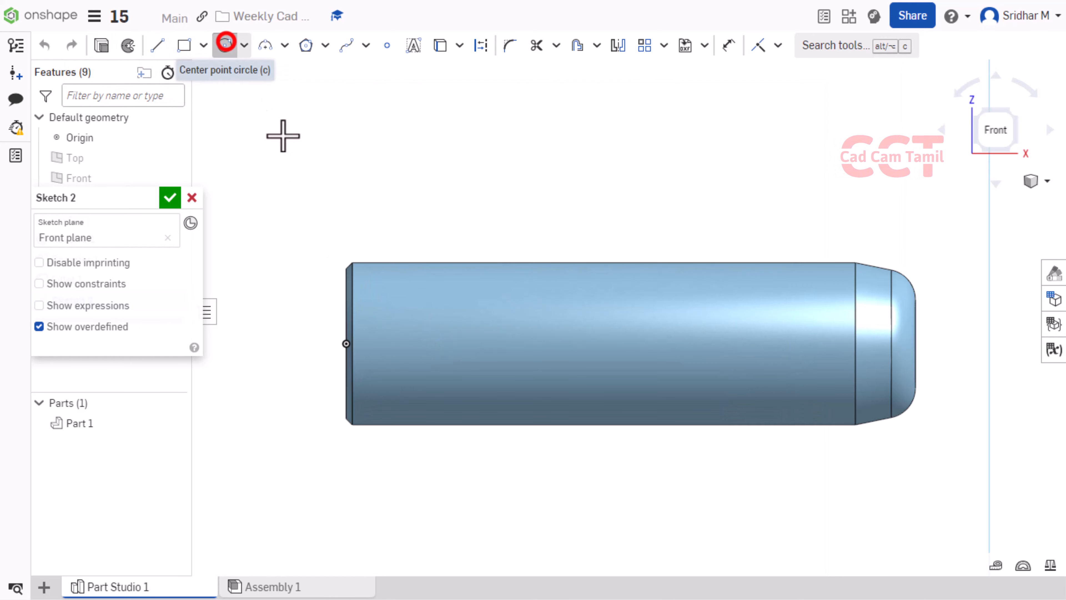
left_click(432, 337)
left_click(421, 359)
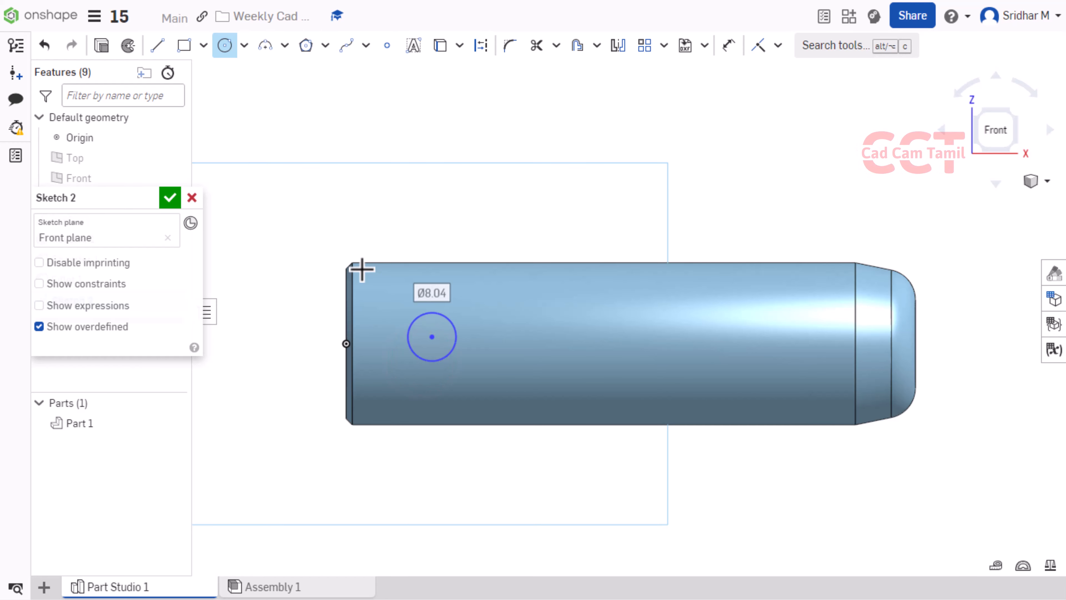
type("8.3")
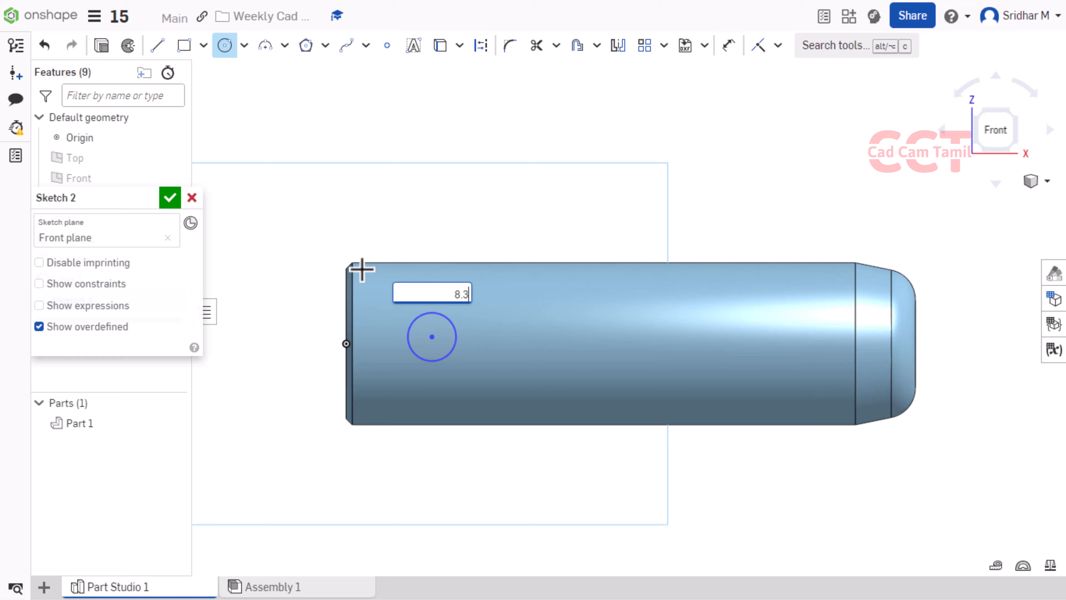
key("Return")
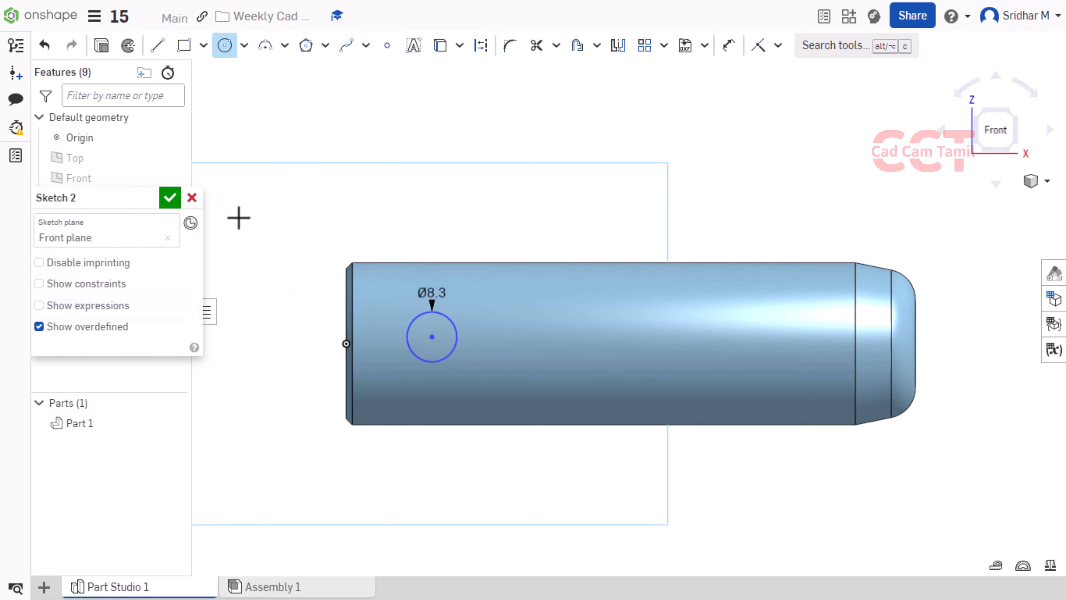
Dimension the circle's center 10 mm from the chamfered end face and move the diameter label outside the part
left_click(728, 46)
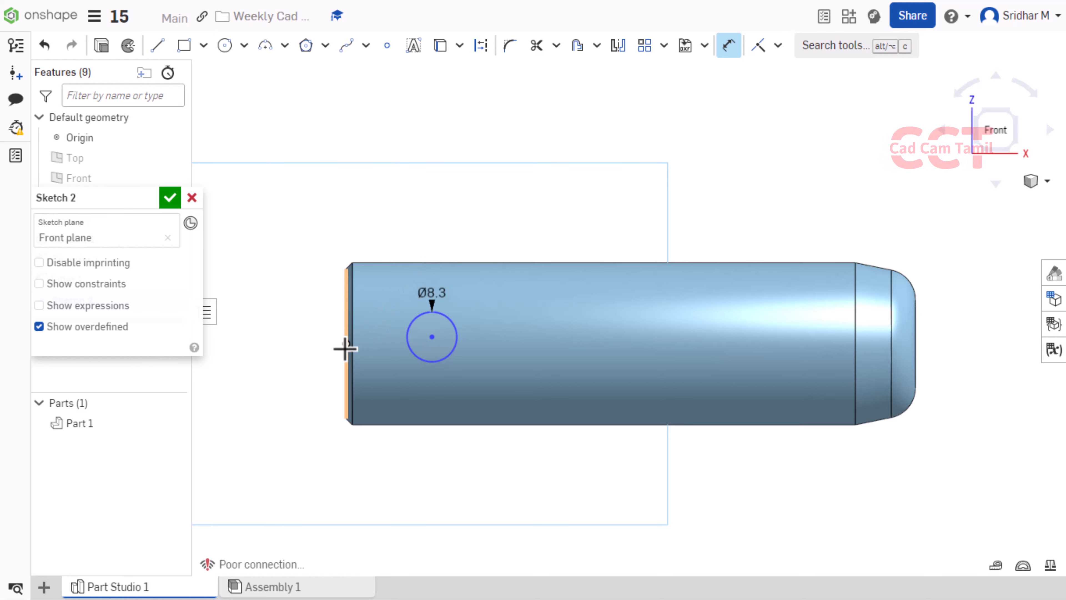
left_click(345, 348)
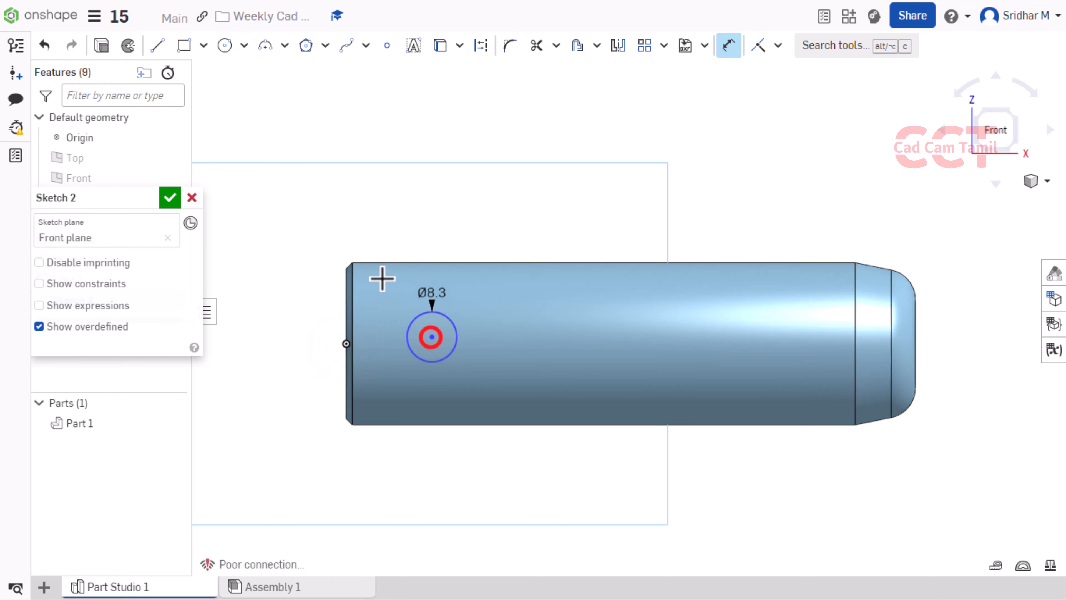
left_click(387, 226)
type("10")
key("Return")
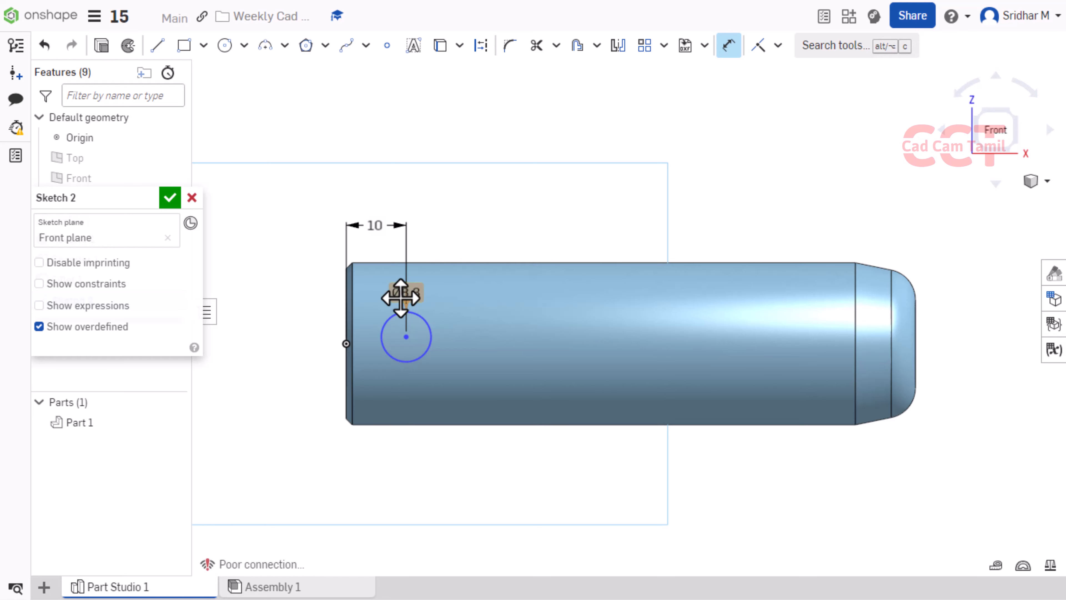
left_click_drag(401, 298, 487, 225)
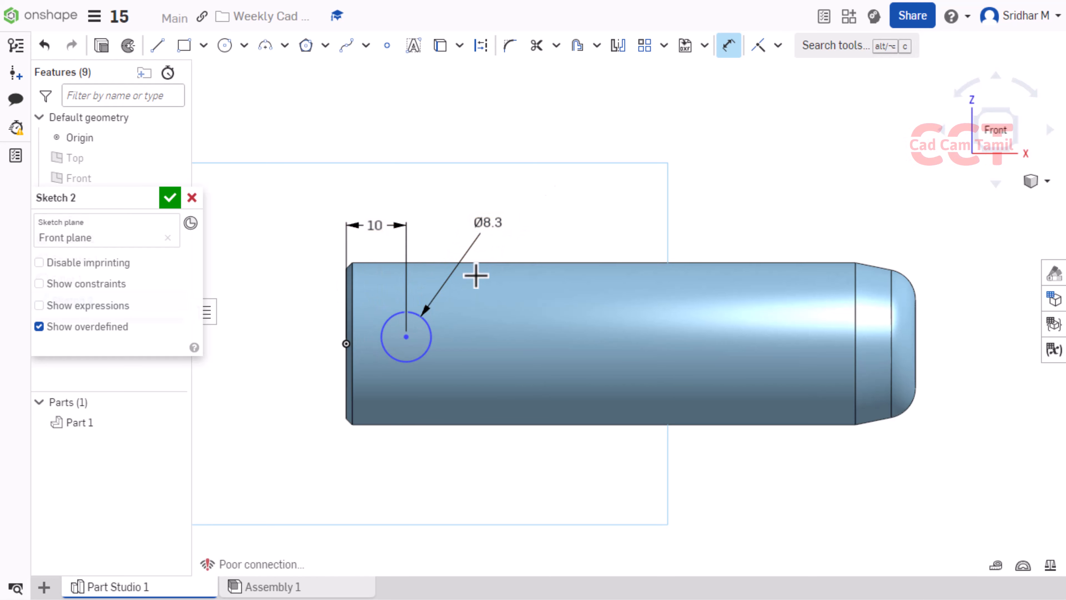
Constrain the circle's center horizontal to the origin and finish the sketch
left_click(778, 46)
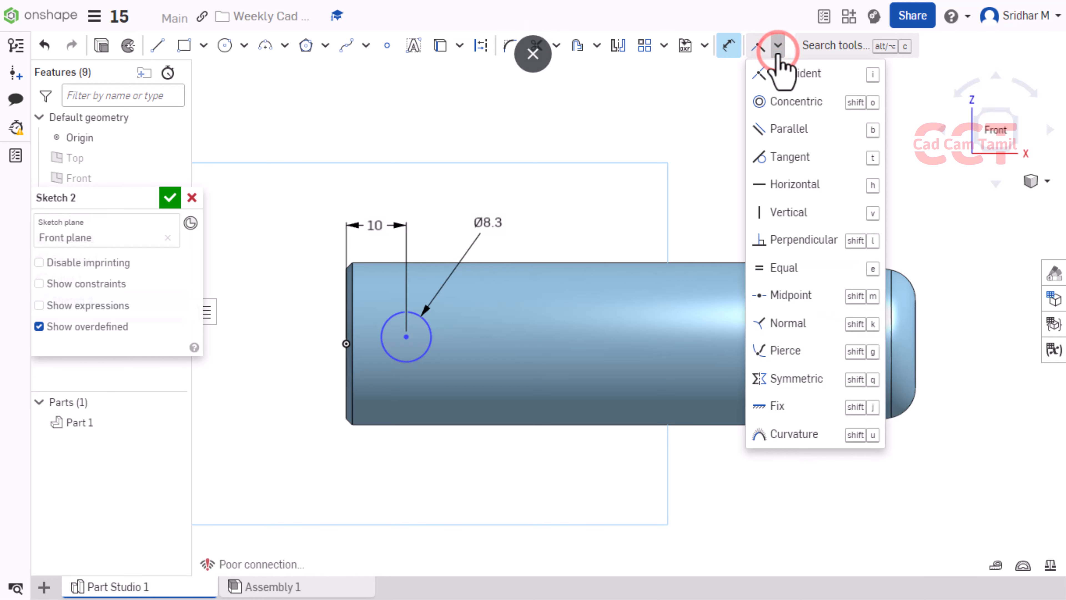
left_click(783, 185)
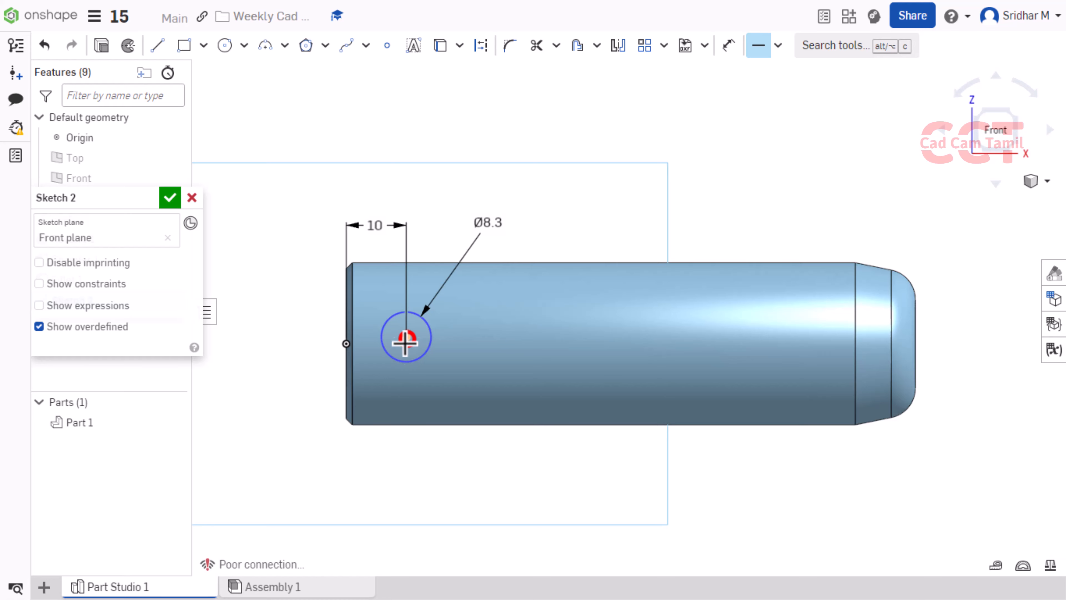
left_click(345, 344)
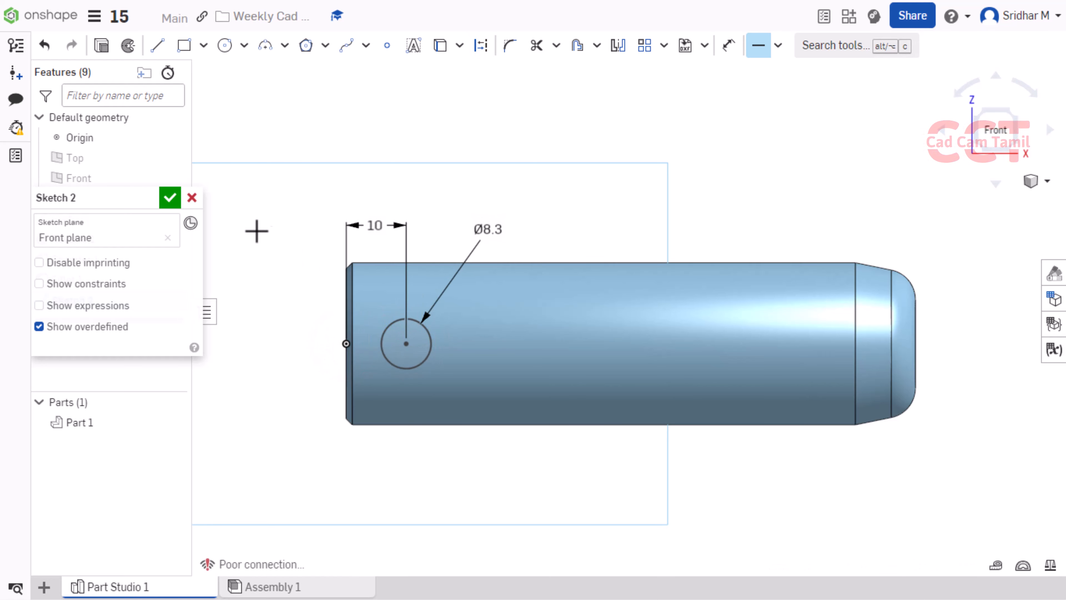
left_click(168, 196)
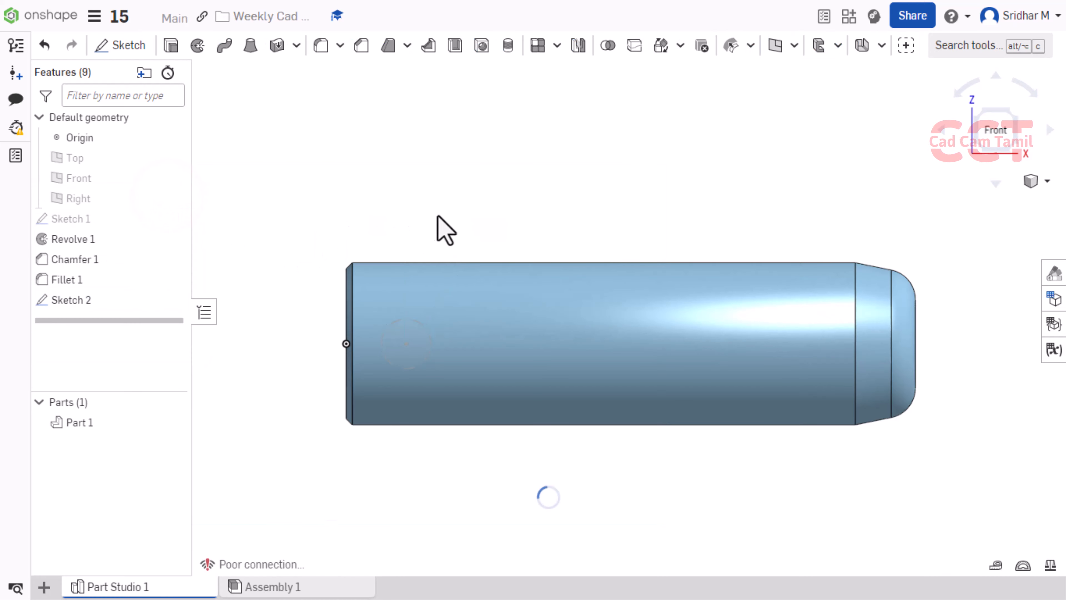
Set up a Remove extrude using the 8.3 mm circle near the pin's chamfered end as the profile
right_click_drag(423, 226, 467, 233)
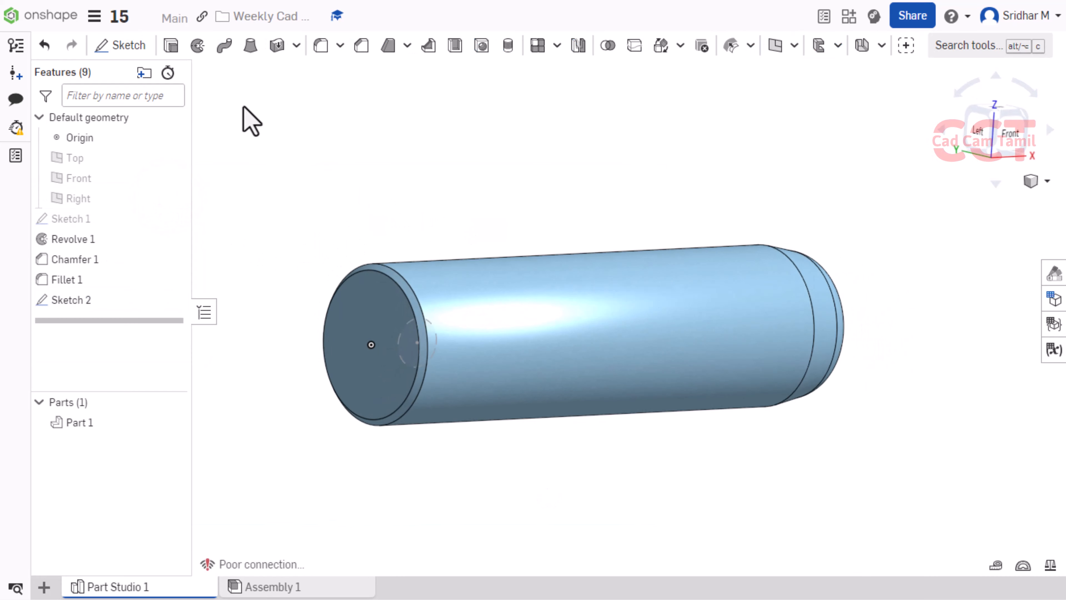
left_click(171, 46)
left_click(124, 241)
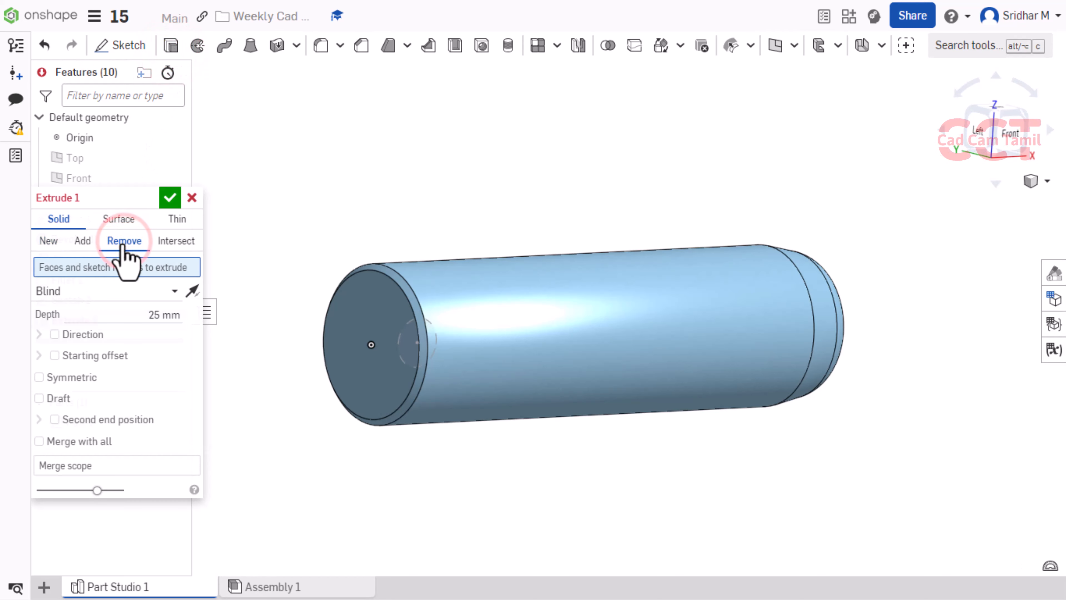
left_click(415, 344)
mouse_move(416, 344)
right_mouse_down()
mouse_move(440, 267)
mouse_move(471, 272)
right_mouse_up()
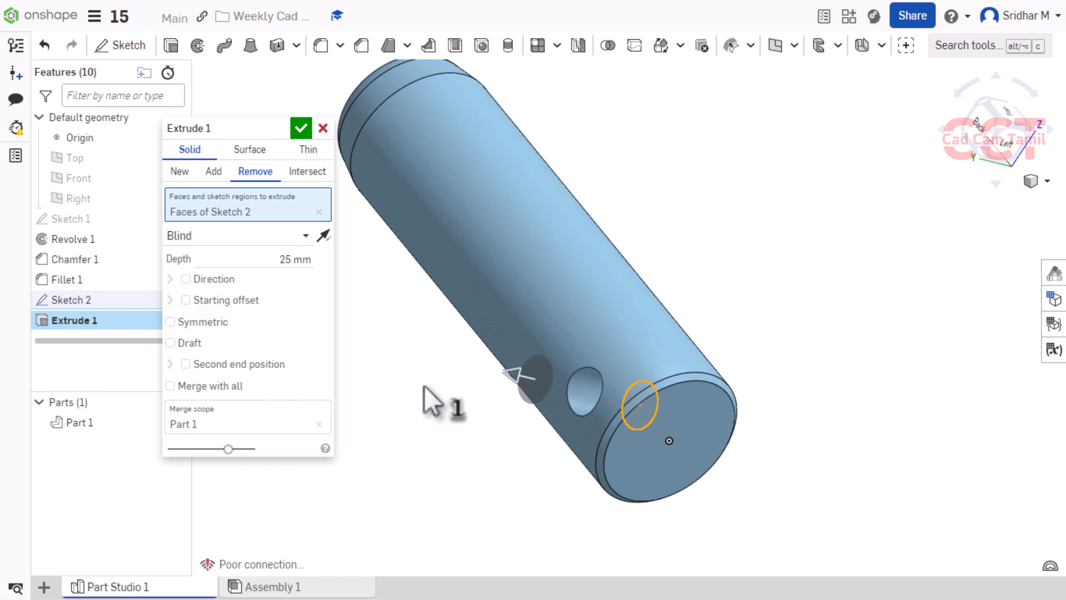
right_click_drag(342, 361, 270, 346)
right_click_drag(409, 256, 446, 272)
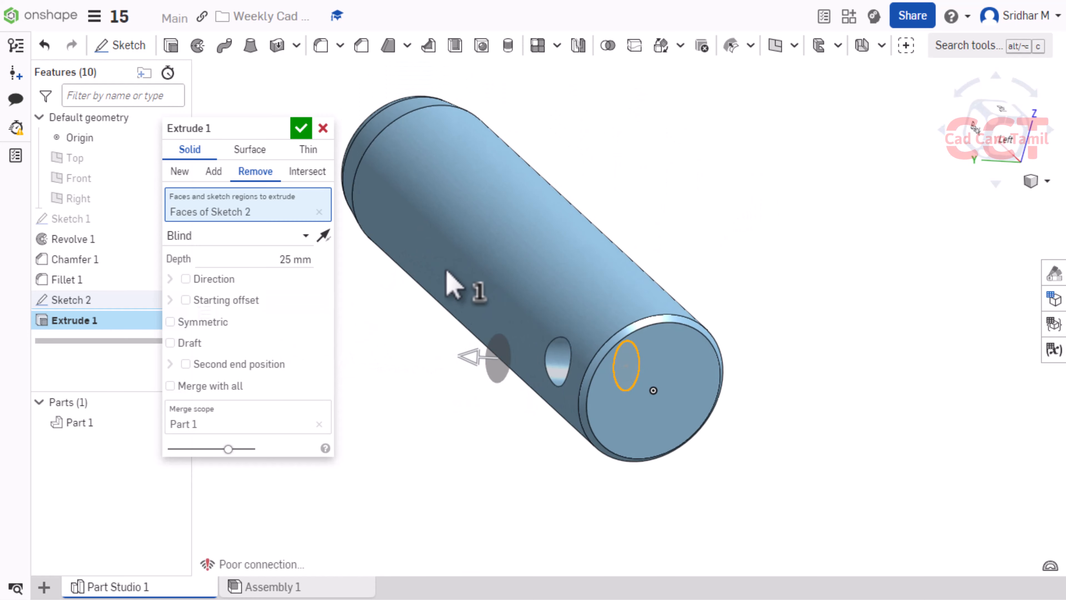
Make the hole cut symmetric about the sketch plane with a 40 mm depth and complete the extrude
left_click(170, 322)
right_click_drag(525, 458, 452, 463)
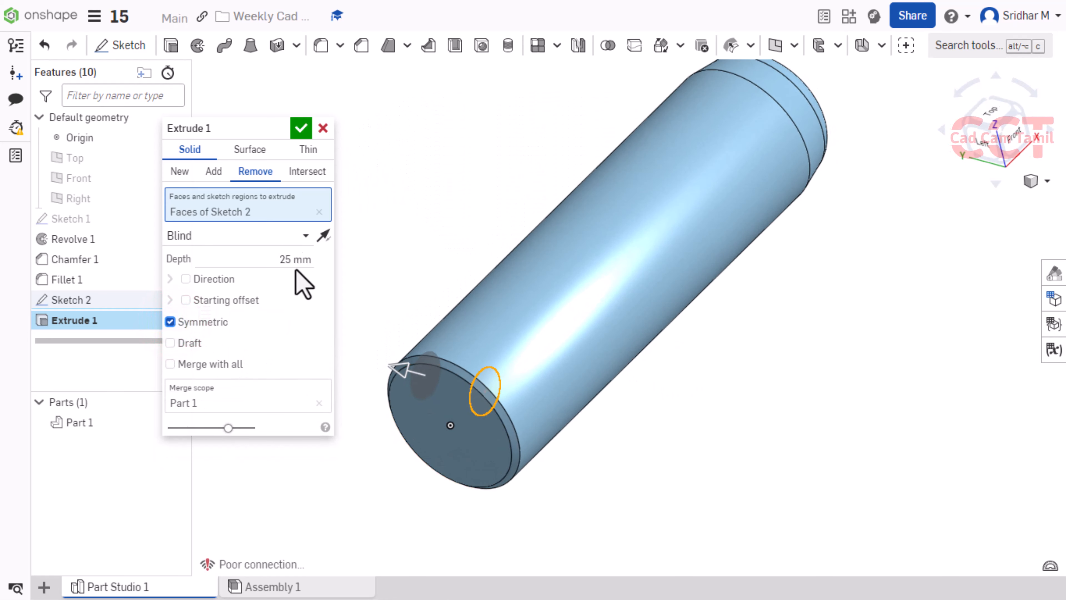
left_click(291, 259)
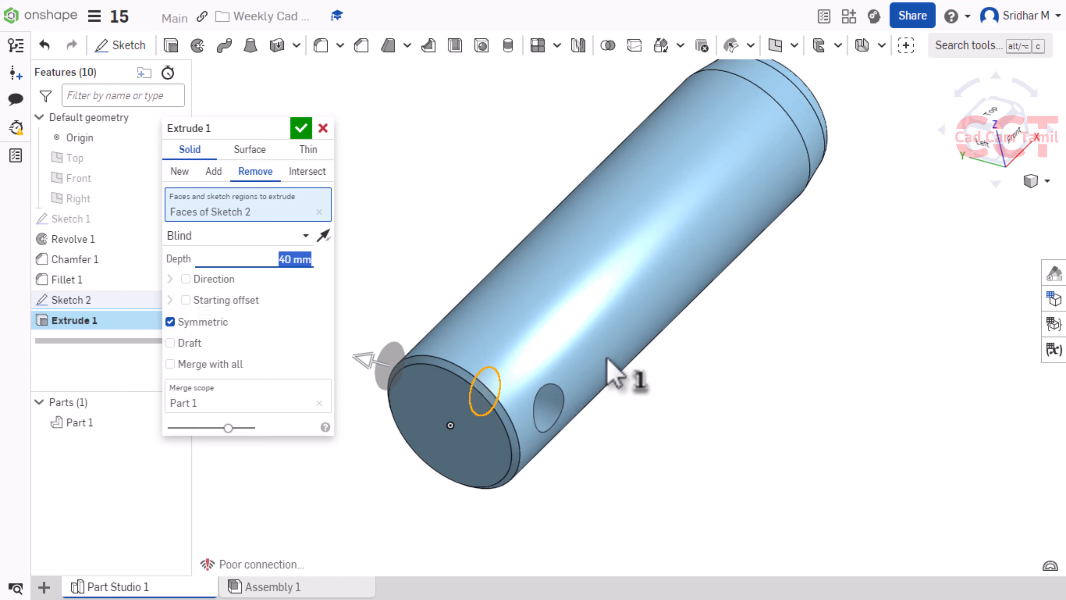
right_click_drag(614, 373, 547, 315)
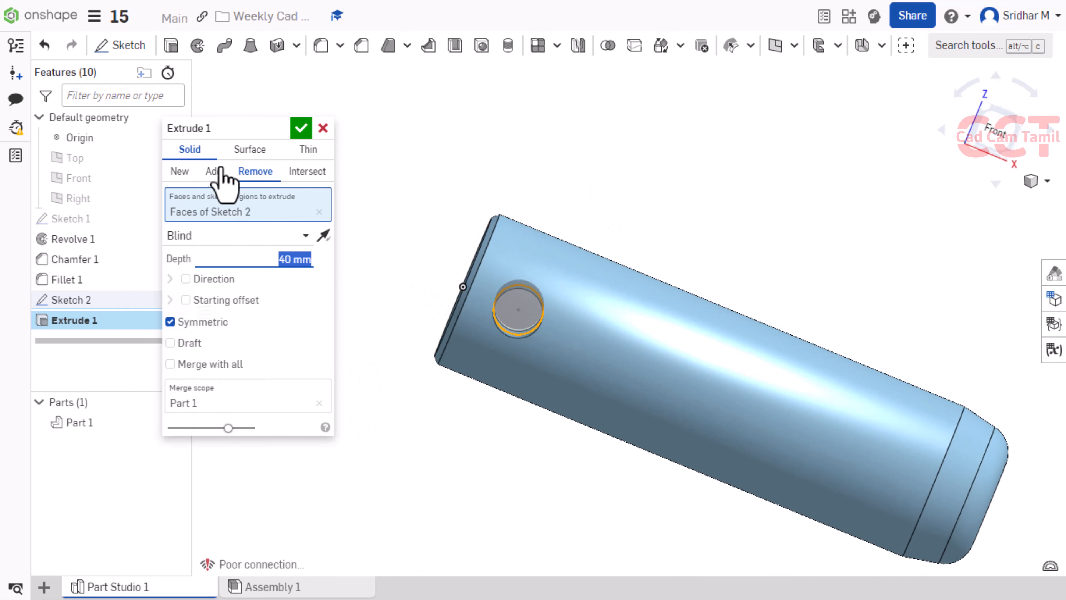
left_click(301, 128)
Examine the finished pin and its cross hole from different angles and distances
scroll(321, 274, "down", 2)
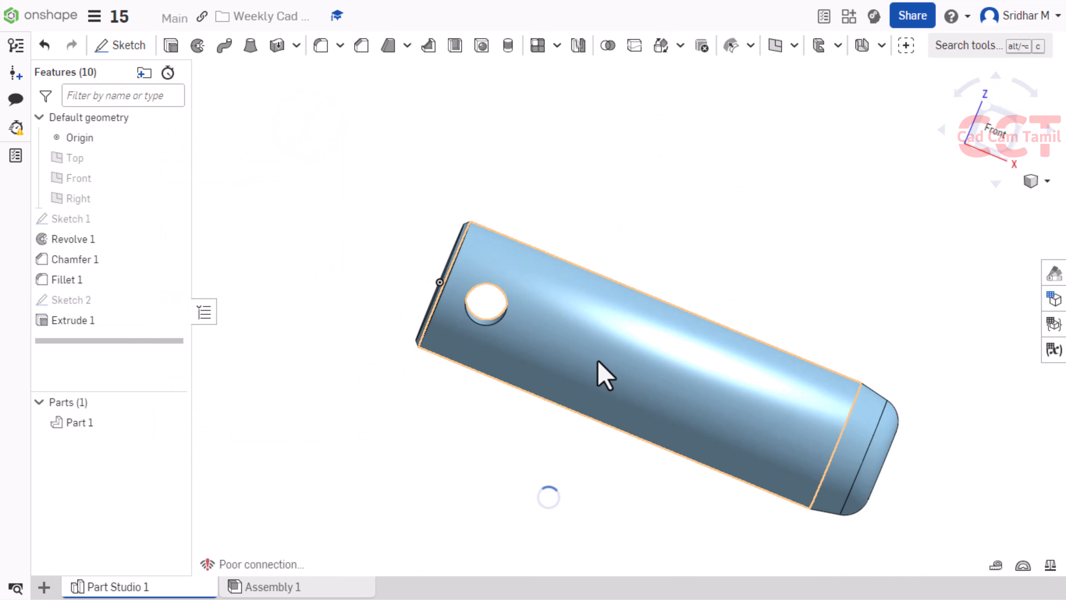
right_click_drag(597, 361, 799, 347)
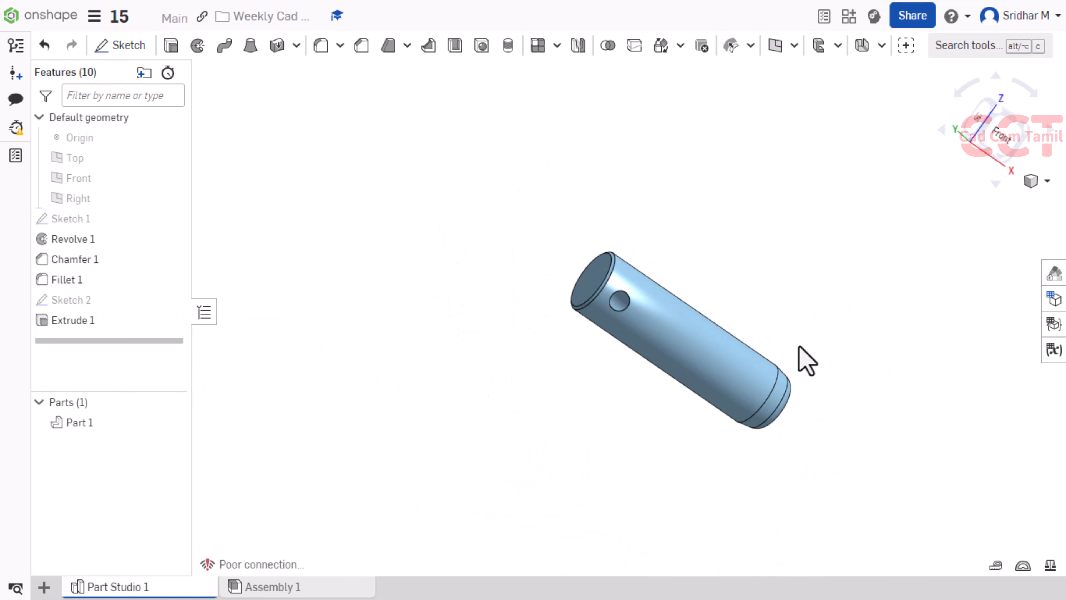
scroll(676, 331, "up", 3)
scroll(652, 361, "up", 3)
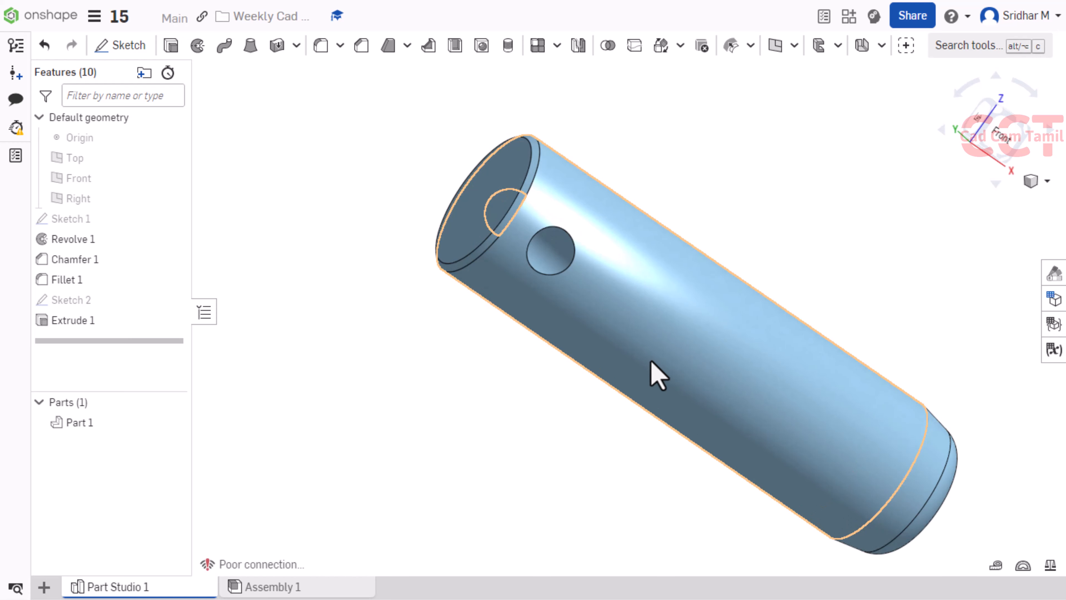
scroll(694, 361, "down", 2)
scroll(756, 424, "down", 3)
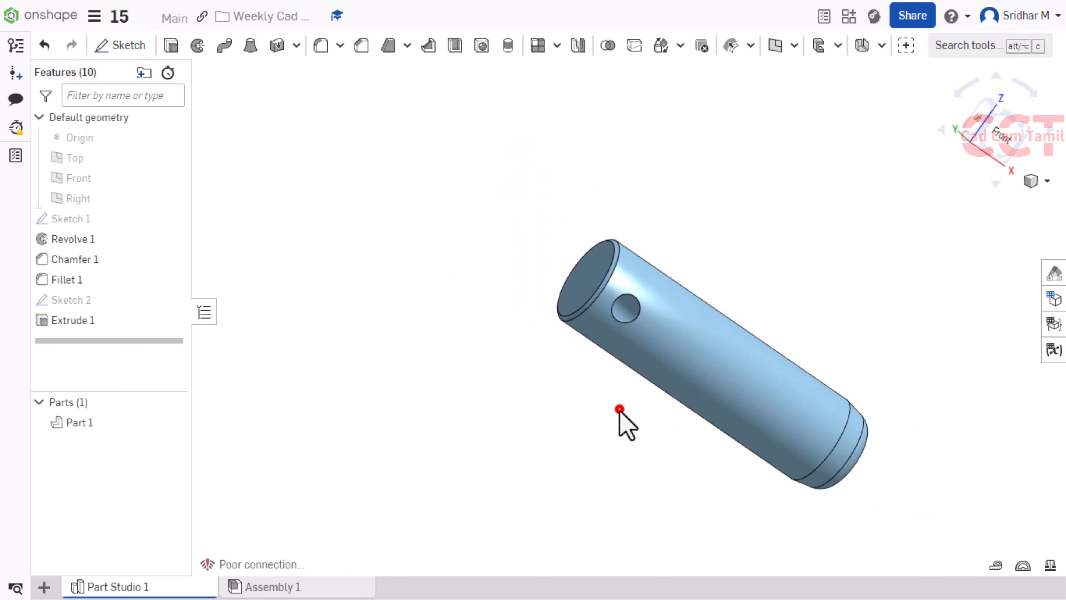
scroll(629, 420, "up", 2)
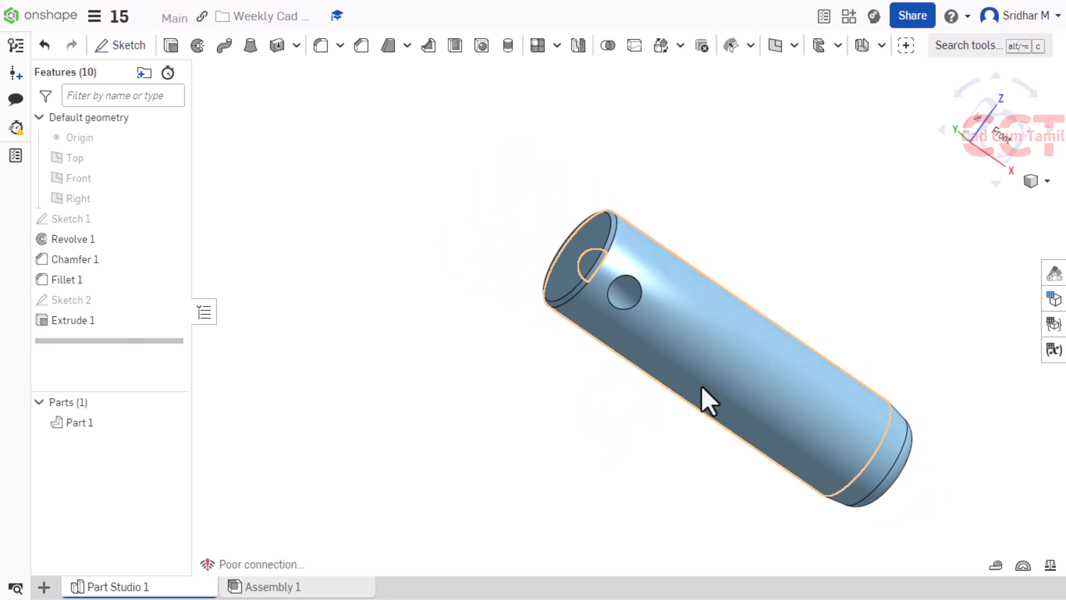
right_click_drag(699, 390, 713, 437)
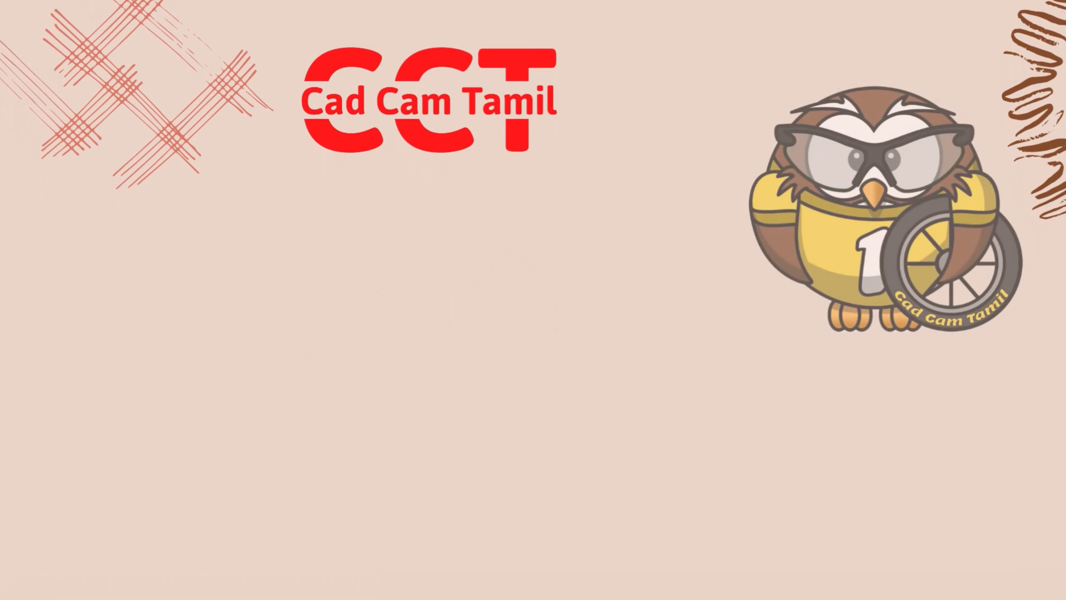